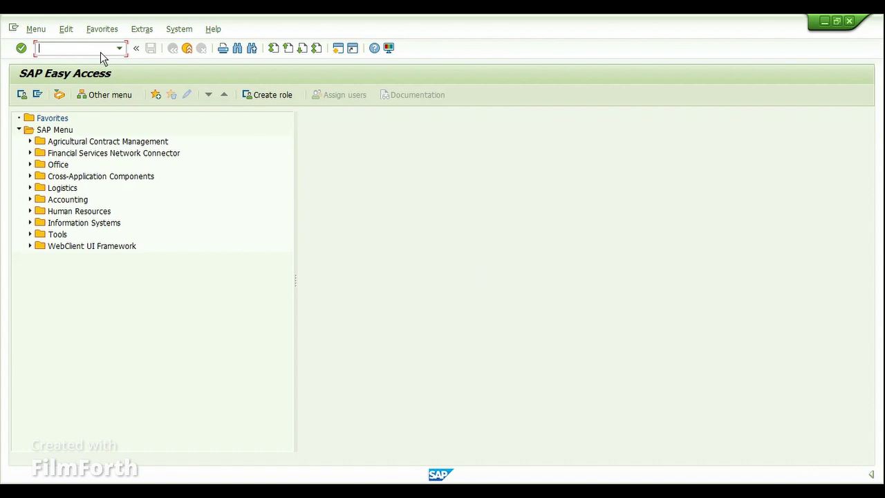
Enter transaction code se11 in the SAP Easy Access command field to call up the transaction.
{"action": "type", "text": "se11"}
{"action": "key", "text": "Return"}
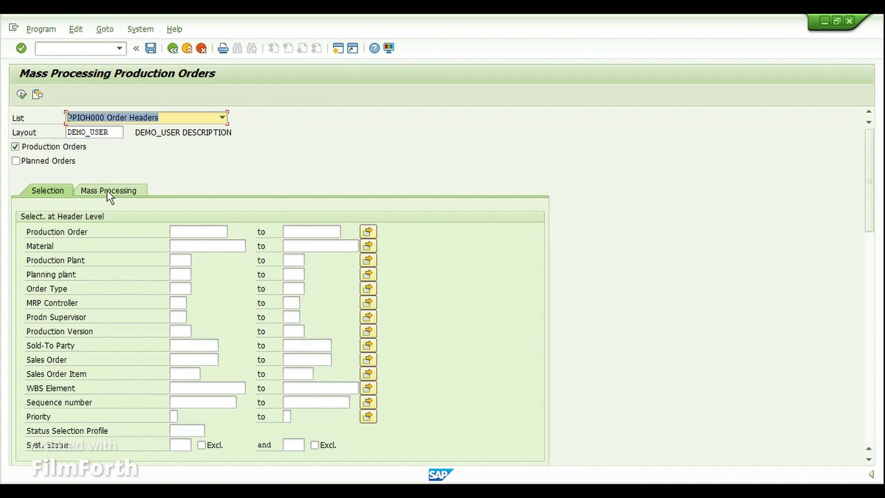
Enter Production Plant 1000 and move to the system status criterion.
{"action": "left_click", "coordinate": [175, 264]}
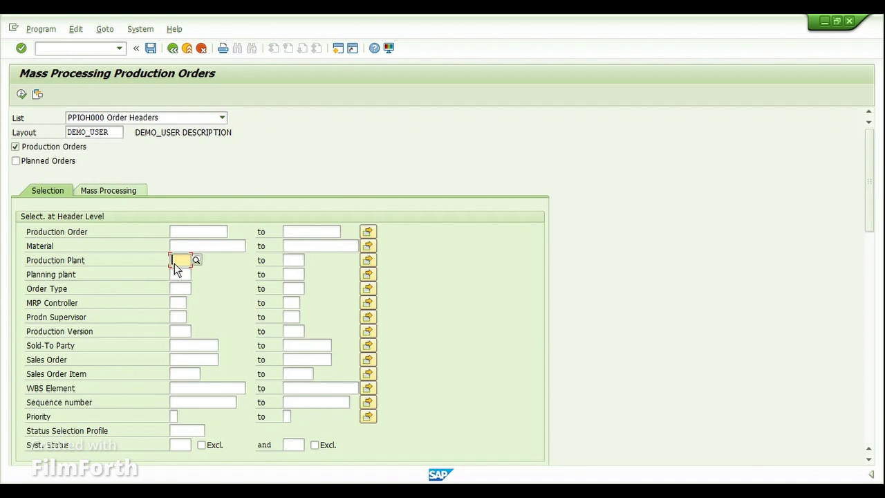
{"action": "type", "text": "1000"}
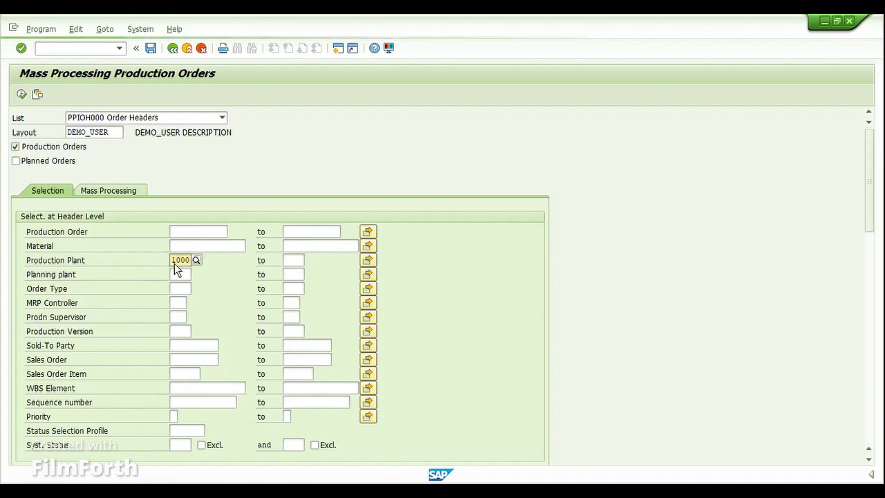
{"action": "left_click", "coordinate": [182, 289]}
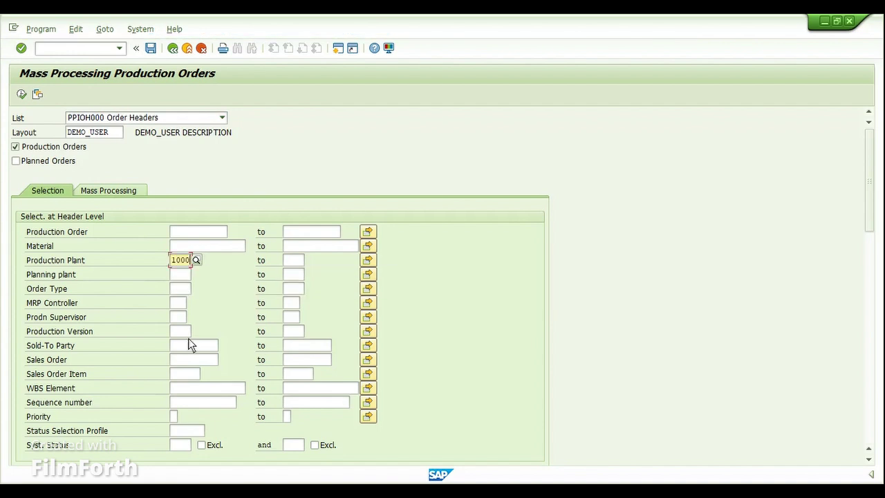
{"action": "left_click", "coordinate": [181, 446]}
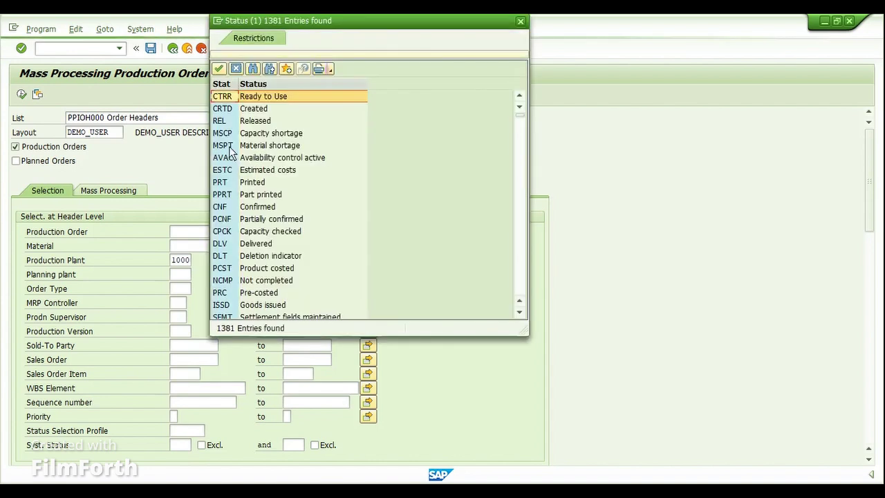
Apply system status CRTD (Created) as the selection filter.
{"action": "left_click", "coordinate": [230, 109]}
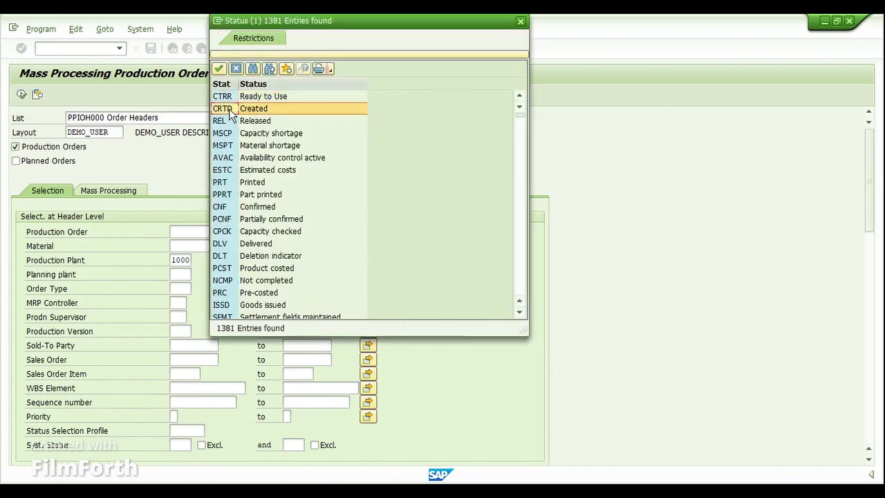
{"action": "double_click", "coordinate": [228, 108]}
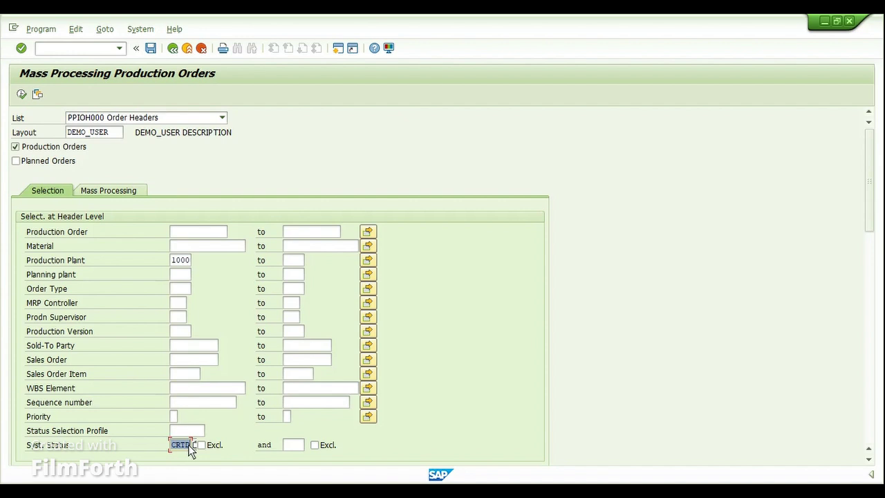
{"action": "scroll", "coordinate": [304, 419], "scroll_direction": "down", "scroll_amount": 5}
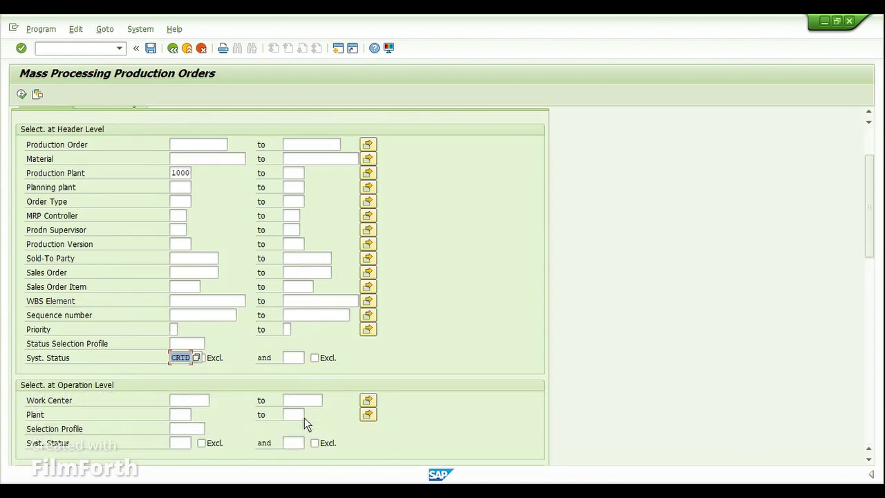
{"action": "scroll", "coordinate": [305, 420], "scroll_direction": "down", "scroll_amount": 6}
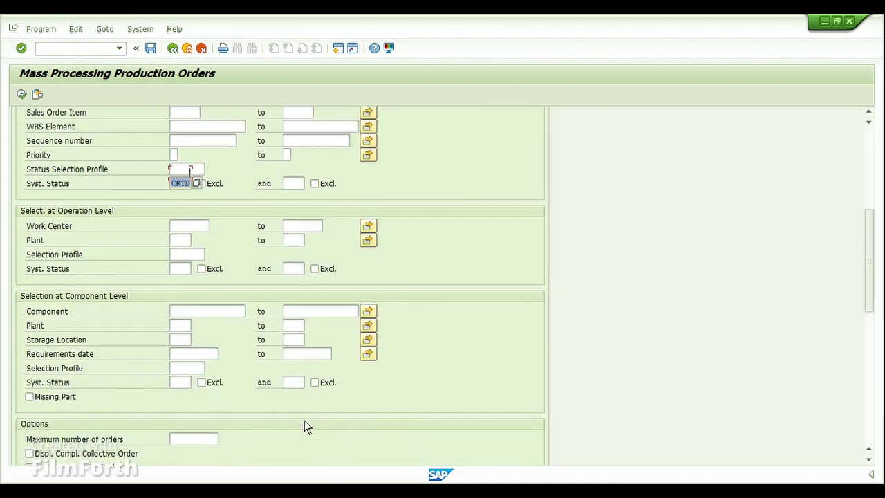
{"action": "scroll", "coordinate": [304, 422], "scroll_direction": "down", "scroll_amount": 3}
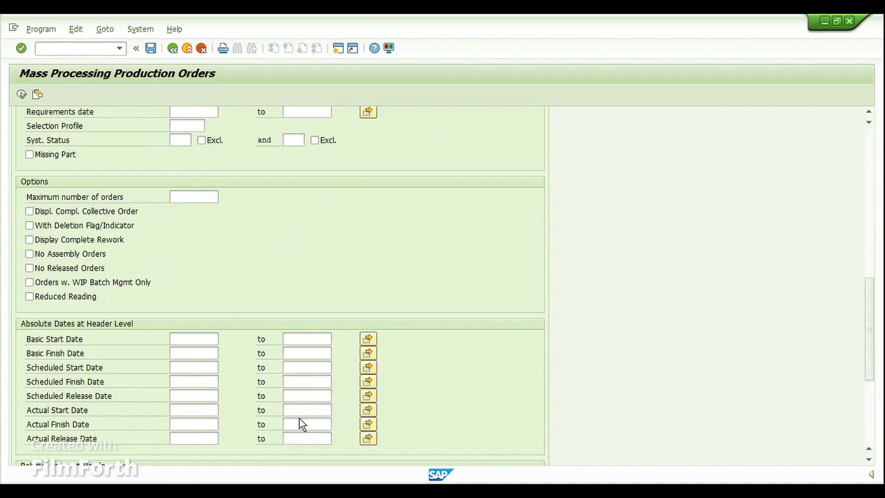
Set Basic Start Date 01.01.2024 to 01.05.2024 and execute the order selection.
{"action": "left_click", "coordinate": [200, 340]}
{"action": "type", "text": "01012024"}
{"action": "key", "text": "Tab"}
{"action": "type", "text": "01052024"}
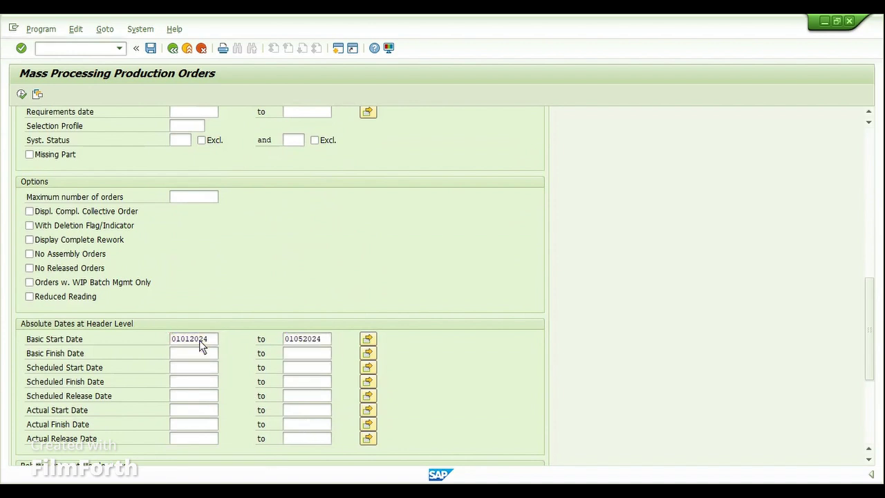
{"action": "key", "text": "Return"}
{"action": "scroll", "coordinate": [200, 341], "scroll_direction": "up", "scroll_amount": 9}
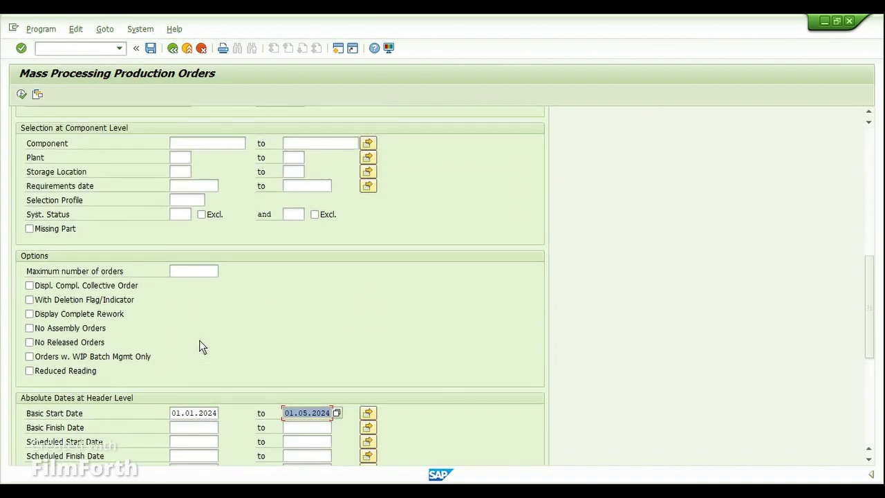
{"action": "scroll", "coordinate": [199, 340], "scroll_direction": "up", "scroll_amount": 4}
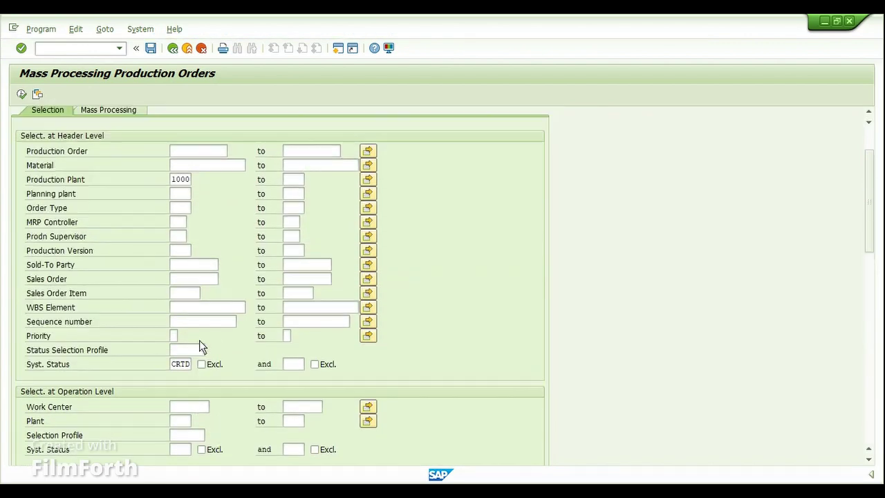
{"action": "left_click", "coordinate": [21, 94]}
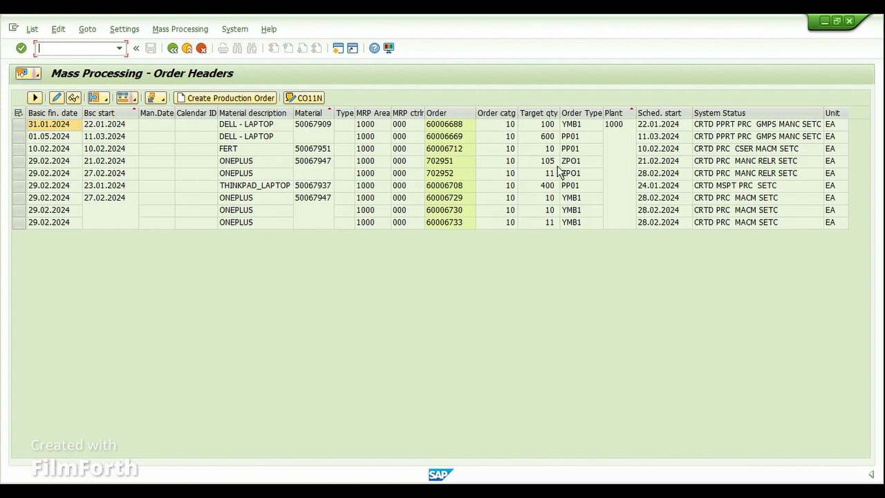
Select the first five orders in the list and open Mass Processing for them.
{"action": "left_click", "coordinate": [720, 113]}
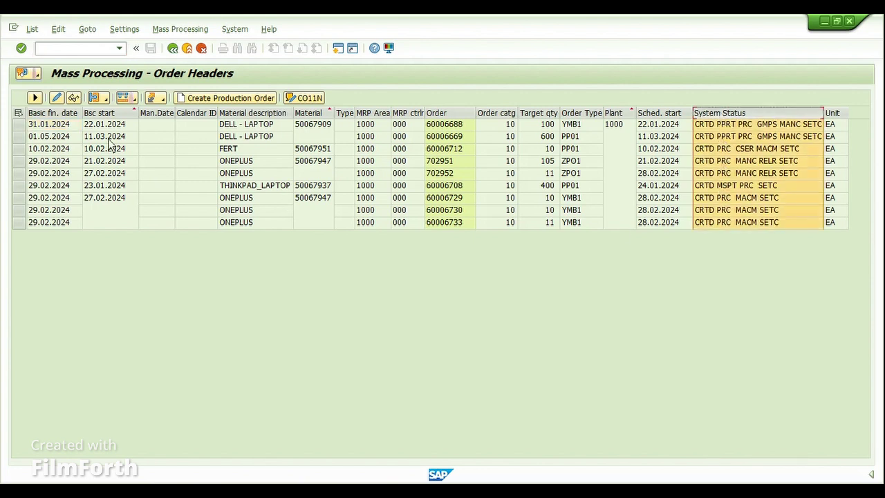
{"action": "left_click", "coordinate": [19, 113]}
{"action": "left_click", "coordinate": [20, 137]}
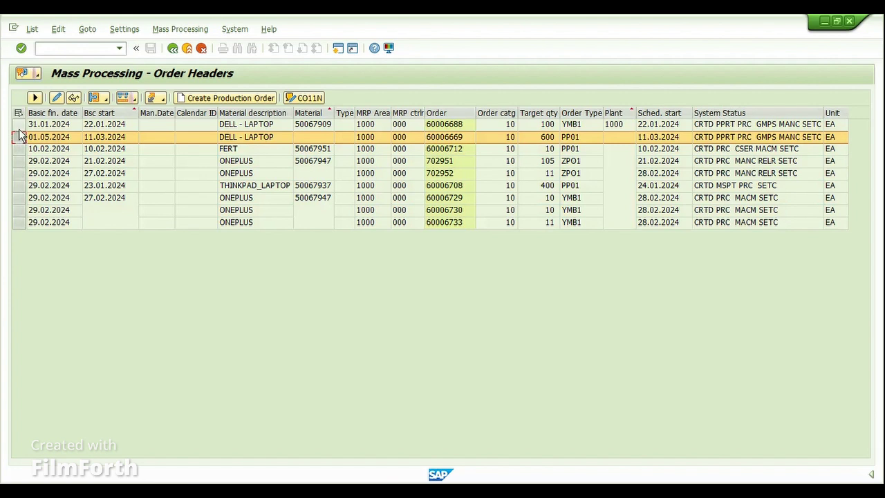
{"action": "left_click_drag", "start_coordinate": [19, 125], "coordinate": [17, 174]}
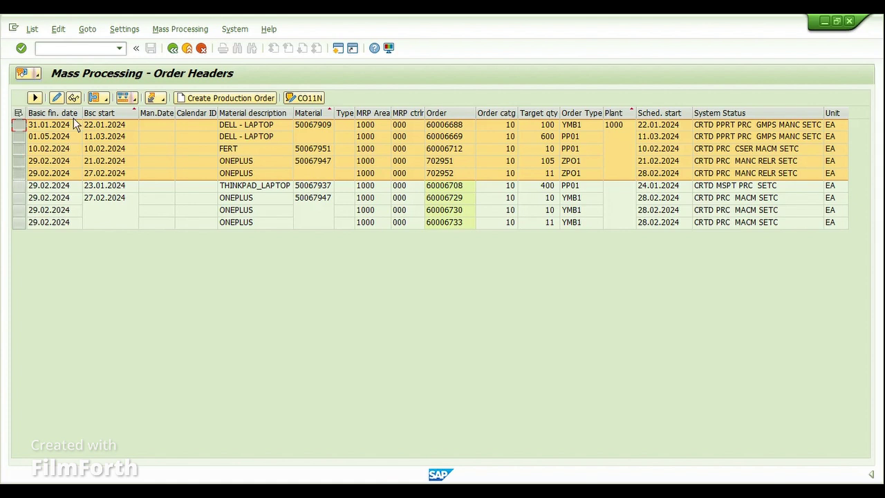
{"action": "left_click", "coordinate": [126, 99]}
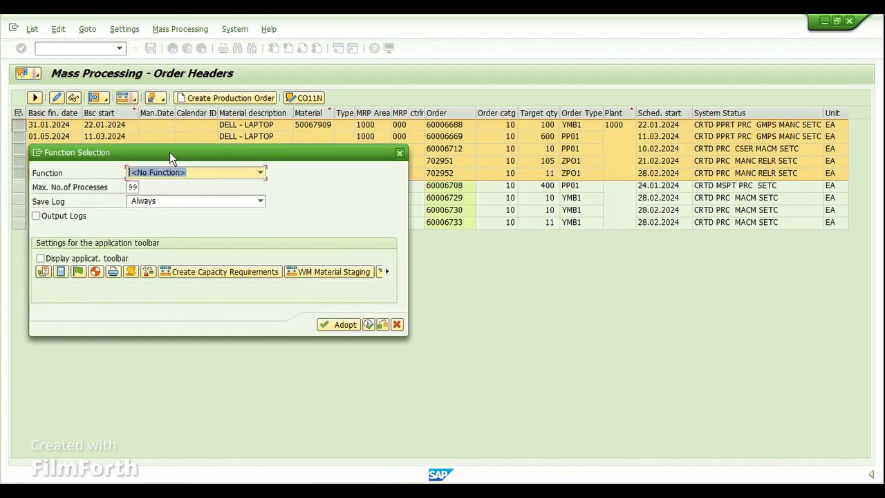
Choose function 130 Release from the mass processing function list.
{"action": "left_click_drag", "start_coordinate": [171, 150], "coordinate": [256, 173]}
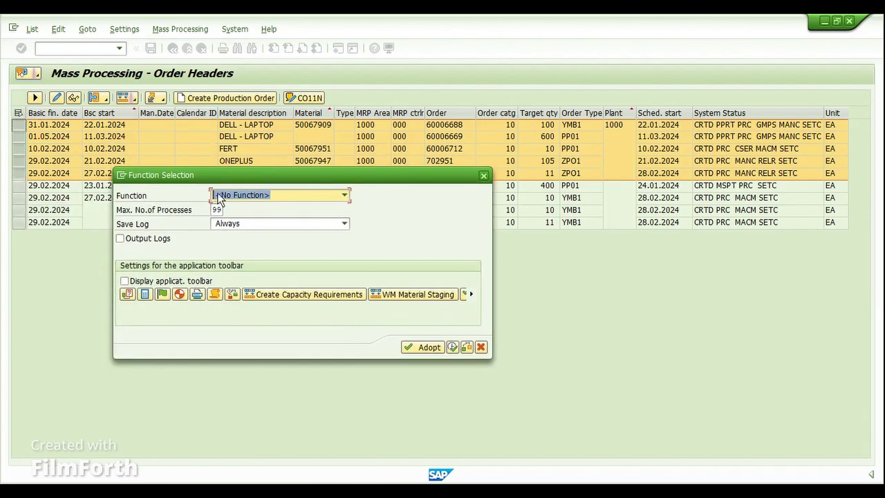
{"action": "left_click", "coordinate": [298, 199]}
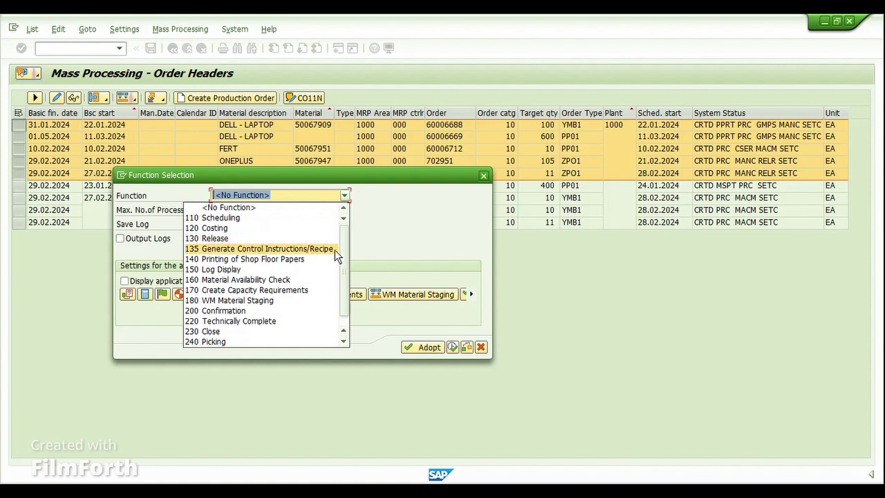
{"action": "scroll", "coordinate": [344, 252], "scroll_direction": "down", "scroll_amount": 1}
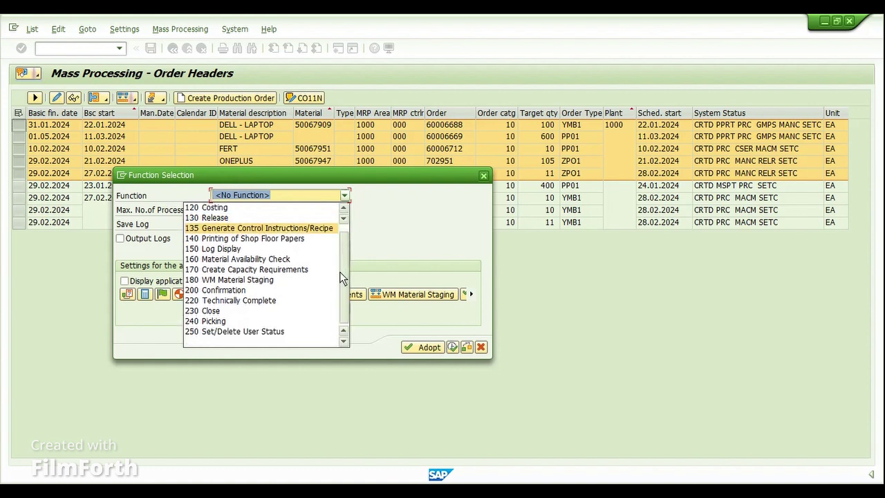
{"action": "scroll", "coordinate": [339, 253], "scroll_direction": "up", "scroll_amount": 1}
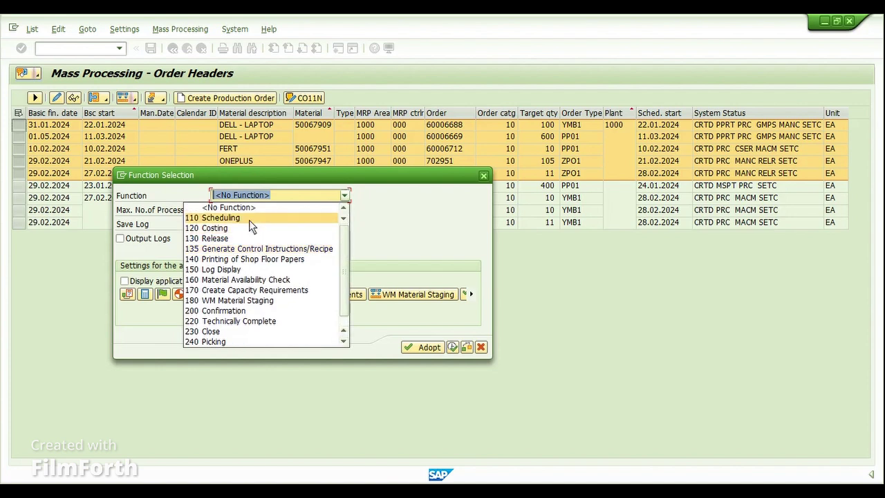
{"action": "scroll", "coordinate": [242, 323], "scroll_direction": "down", "scroll_amount": 1}
{"action": "scroll", "coordinate": [243, 305], "scroll_direction": "down", "scroll_amount": 1}
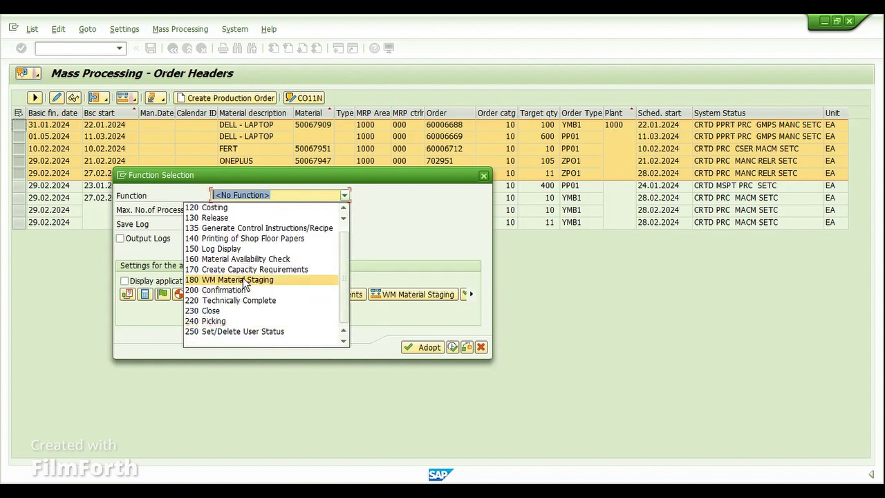
{"action": "scroll", "coordinate": [232, 238], "scroll_direction": "up", "scroll_amount": 1}
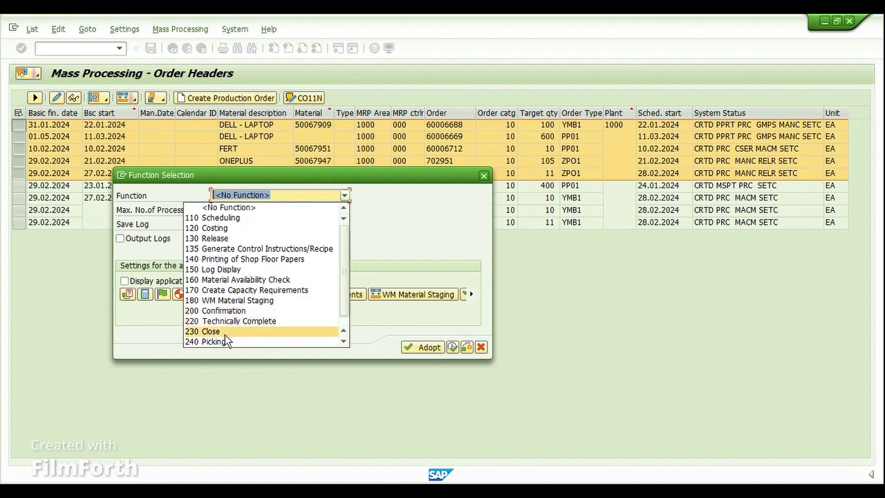
{"action": "scroll", "coordinate": [222, 342], "scroll_direction": "down", "scroll_amount": 1}
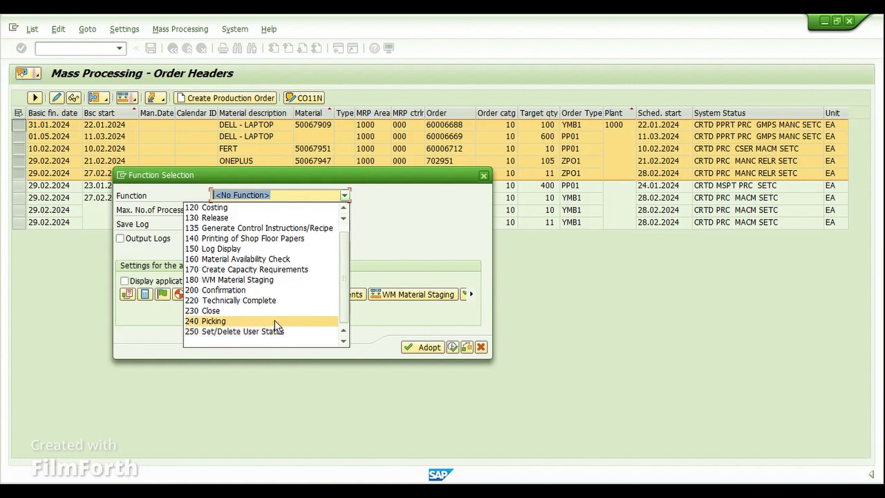
{"action": "scroll", "coordinate": [275, 320], "scroll_direction": "up", "scroll_amount": 1}
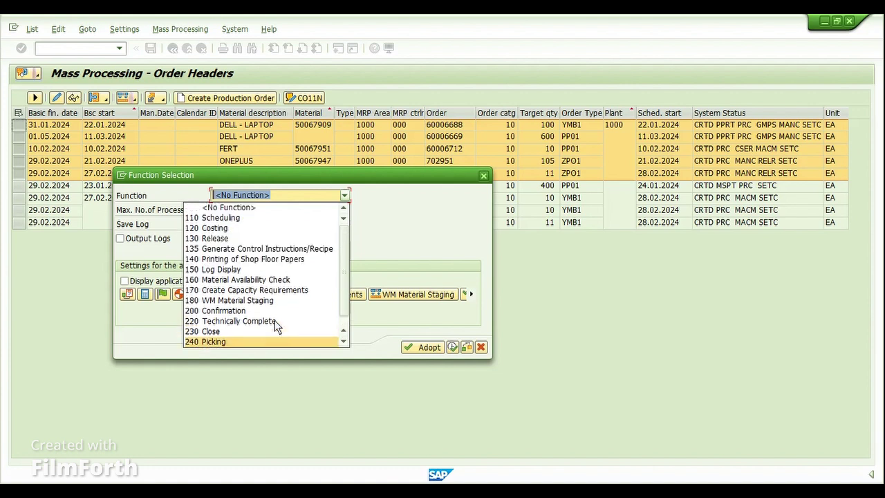
{"action": "left_click", "coordinate": [224, 239]}
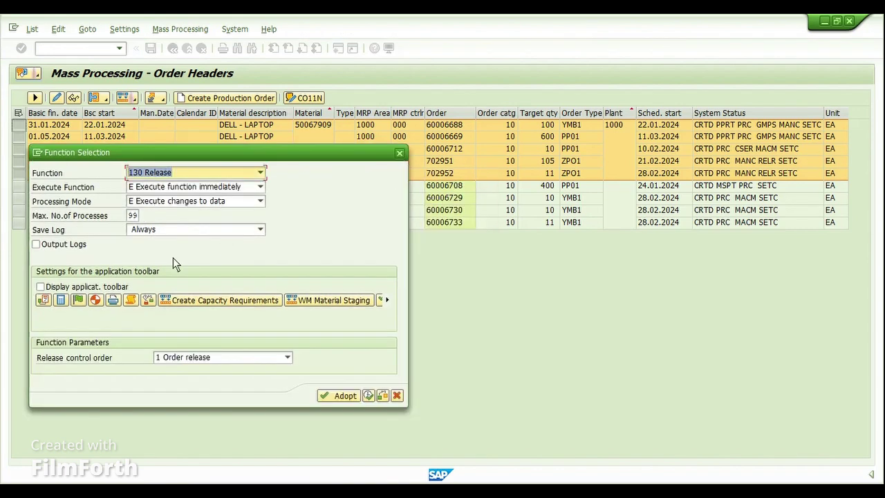
Enable Output Logs, keep release control 1 Order release, and execute the mass release.
{"action": "left_click", "coordinate": [49, 251]}
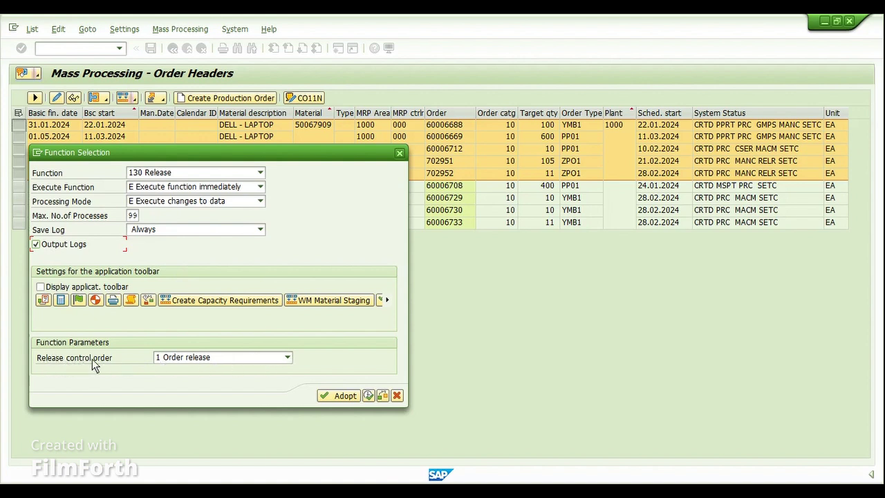
{"action": "left_click", "coordinate": [198, 358]}
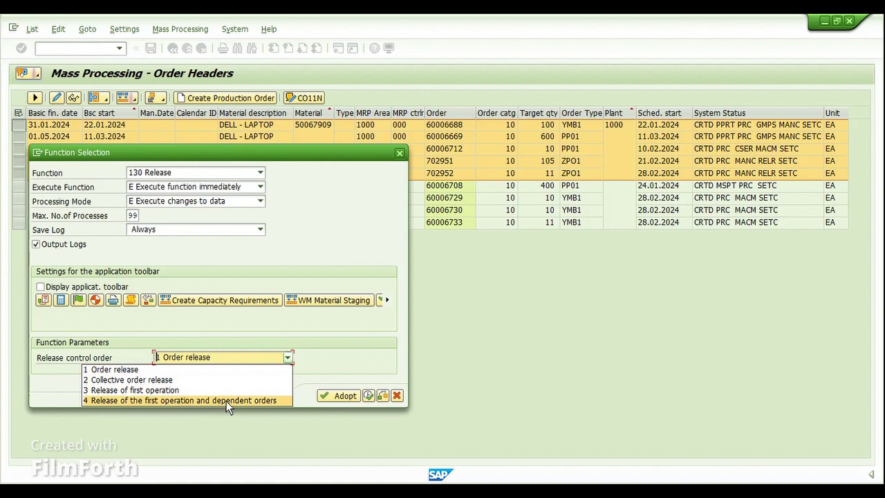
{"action": "left_click", "coordinate": [151, 371]}
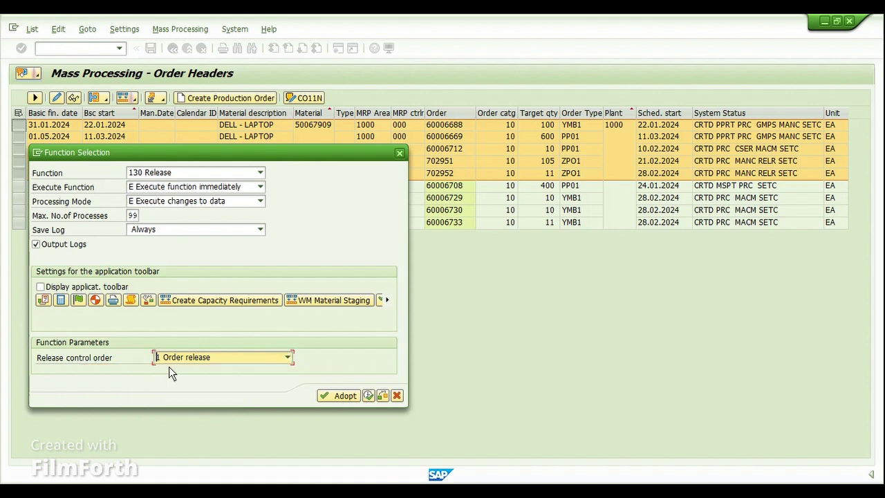
{"action": "left_click", "coordinate": [363, 397]}
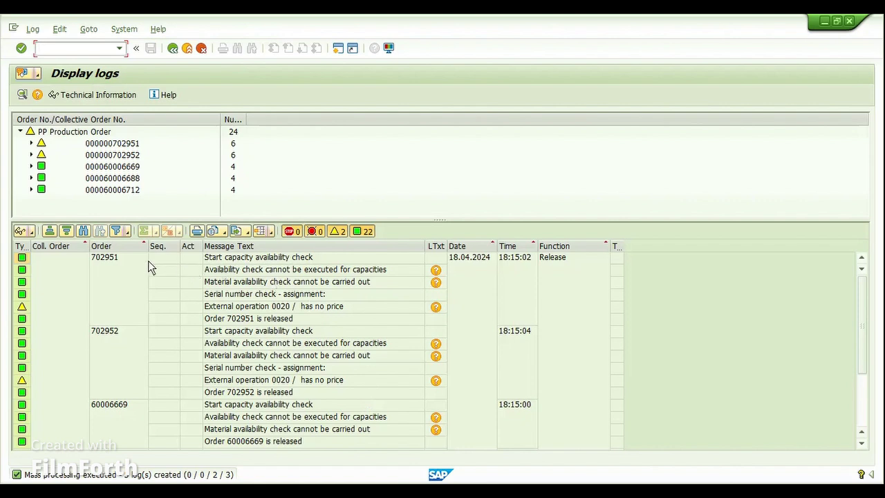
Review the release log entries for orders 702951 and 702952, then go back to the order list.
{"action": "left_click", "coordinate": [119, 262]}
{"action": "left_click", "coordinate": [119, 335]}
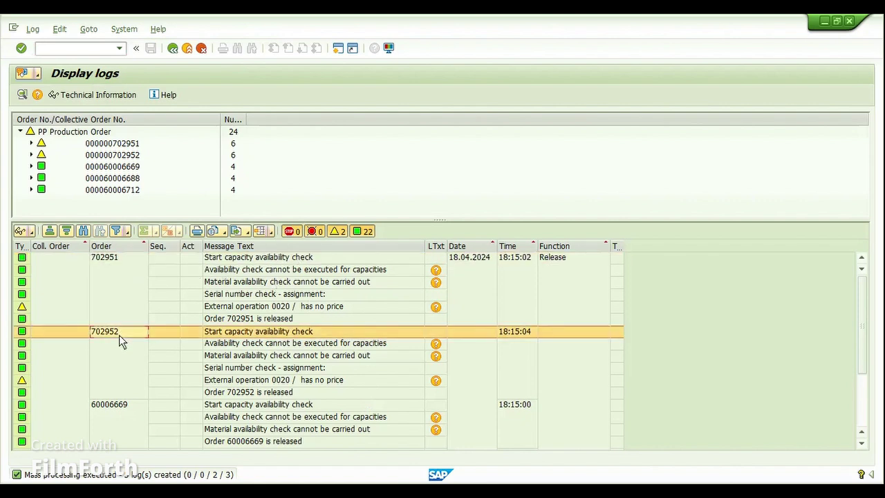
{"action": "scroll", "coordinate": [242, 322], "scroll_direction": "down", "scroll_amount": 3}
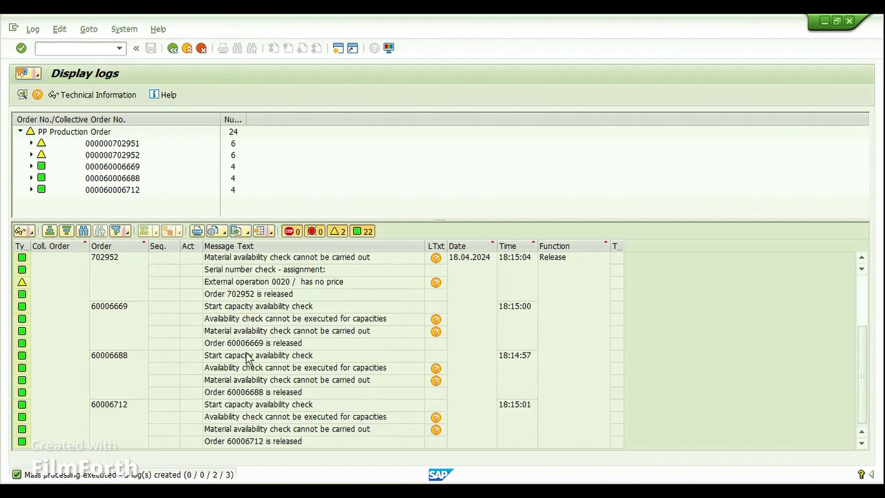
{"action": "scroll", "coordinate": [558, 304], "scroll_direction": "up", "scroll_amount": 3}
{"action": "left_click", "coordinate": [560, 260]}
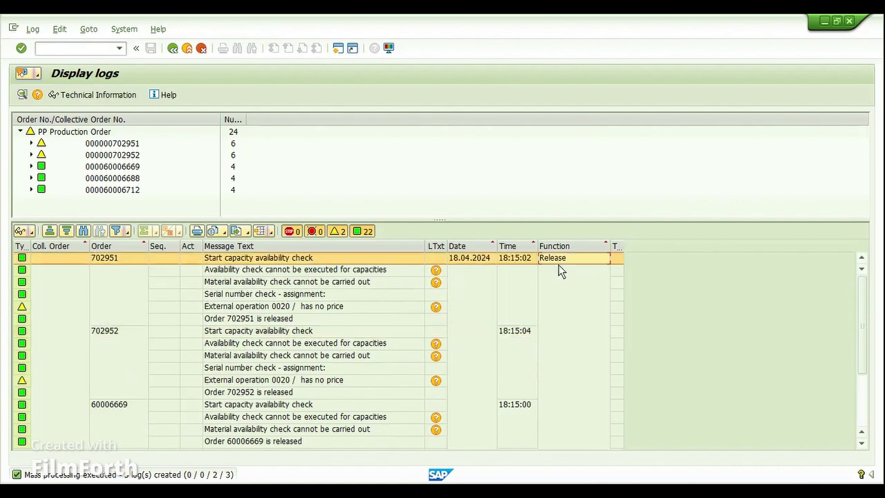
{"action": "left_click", "coordinate": [172, 49]}
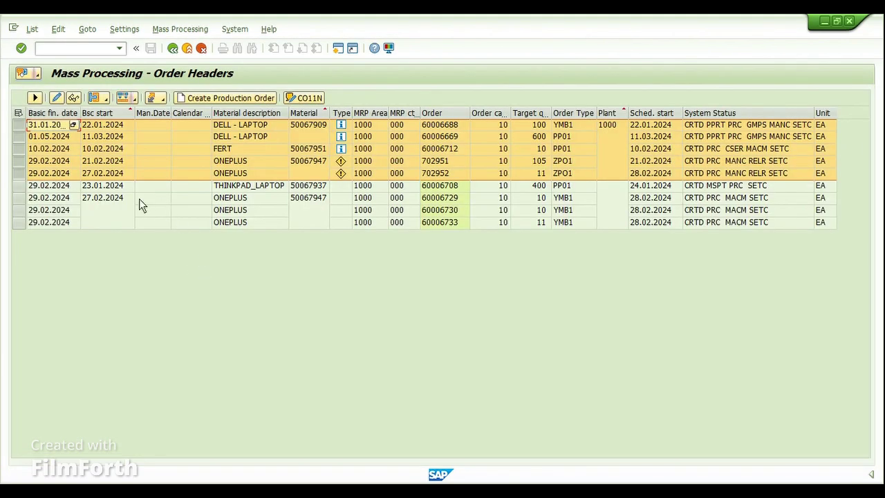
Refresh the order list via the List menu.
{"action": "left_click", "coordinate": [34, 31]}
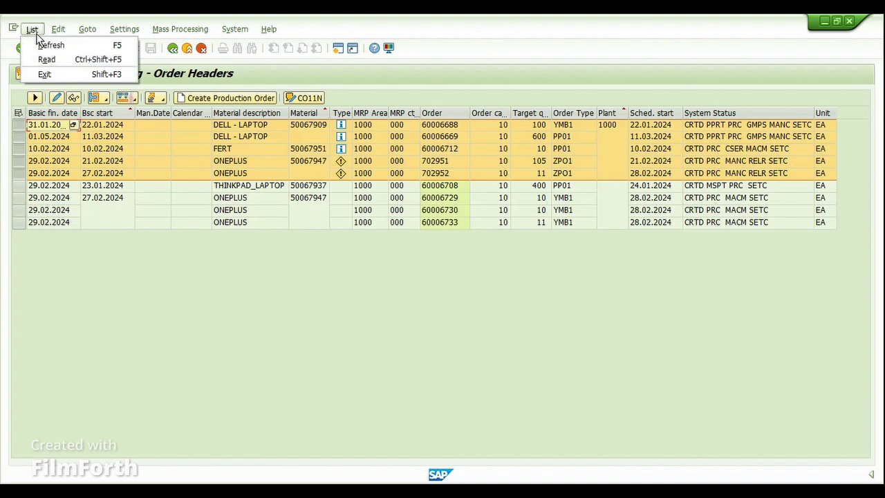
{"action": "left_click", "coordinate": [721, 272]}
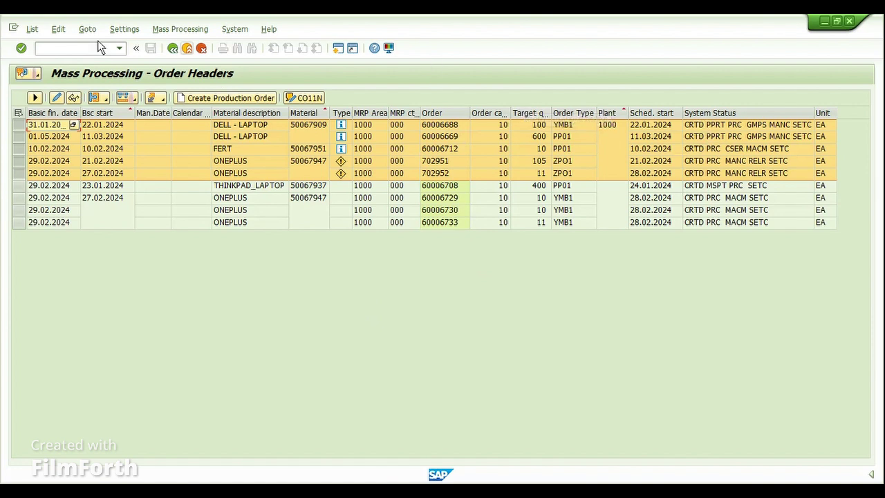
{"action": "left_click", "coordinate": [32, 29]}
{"action": "left_click", "coordinate": [46, 42]}
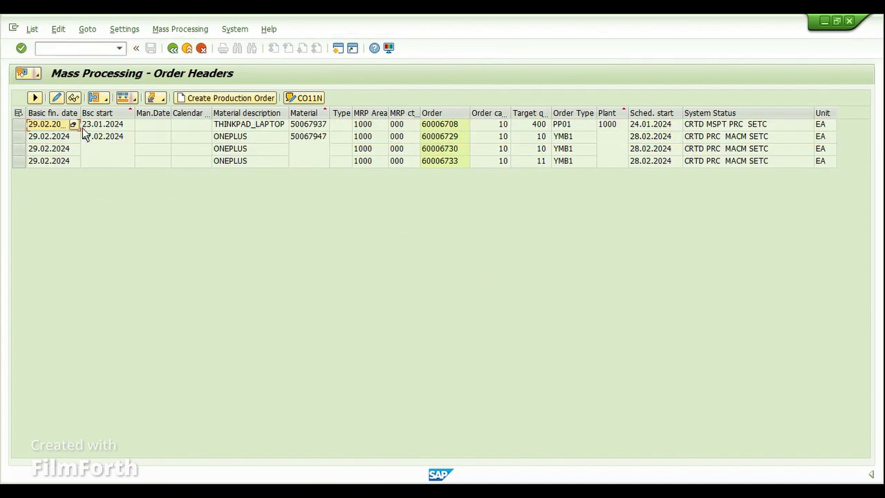
Widen the Basic finish date column, check the orders' system statuses, and return to the selection screen.
{"action": "left_click_drag", "start_coordinate": [81, 116], "coordinate": [92, 116]}
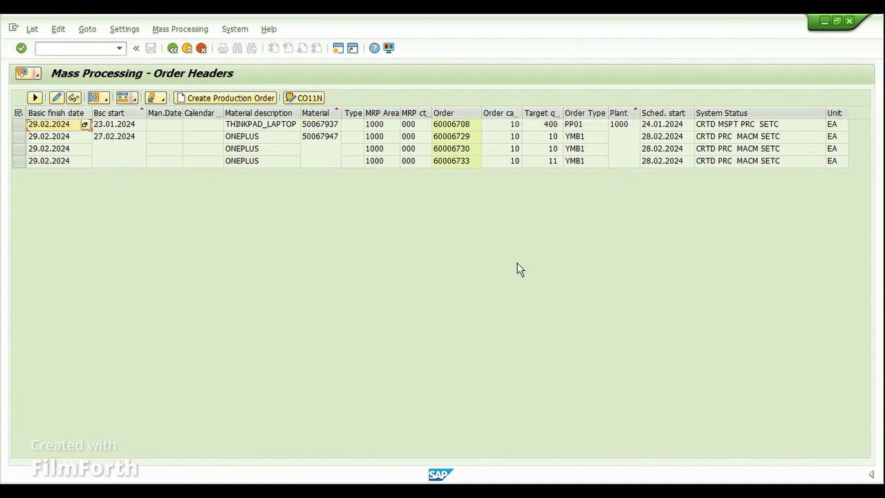
{"action": "left_click", "coordinate": [708, 126]}
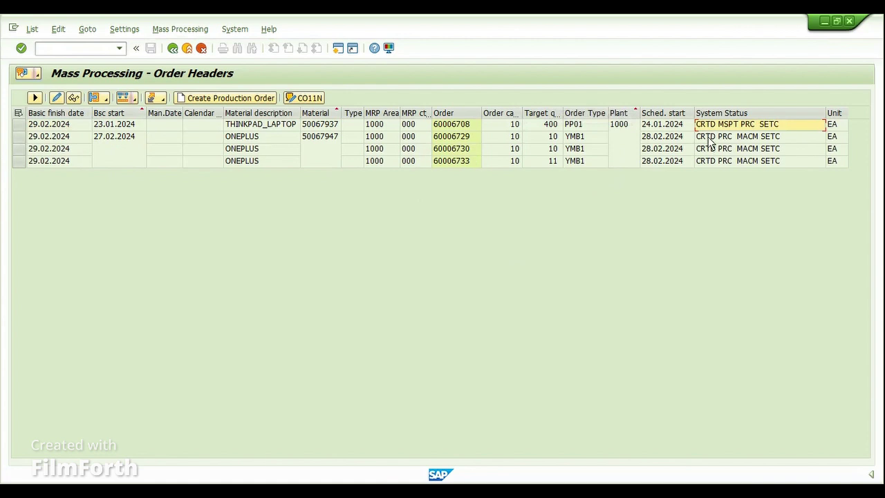
{"action": "left_click", "coordinate": [710, 139]}
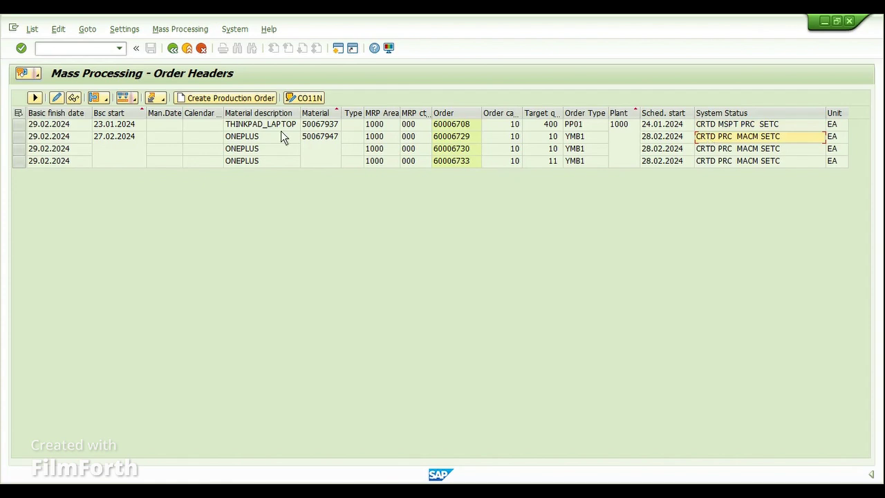
{"action": "left_click", "coordinate": [174, 51]}
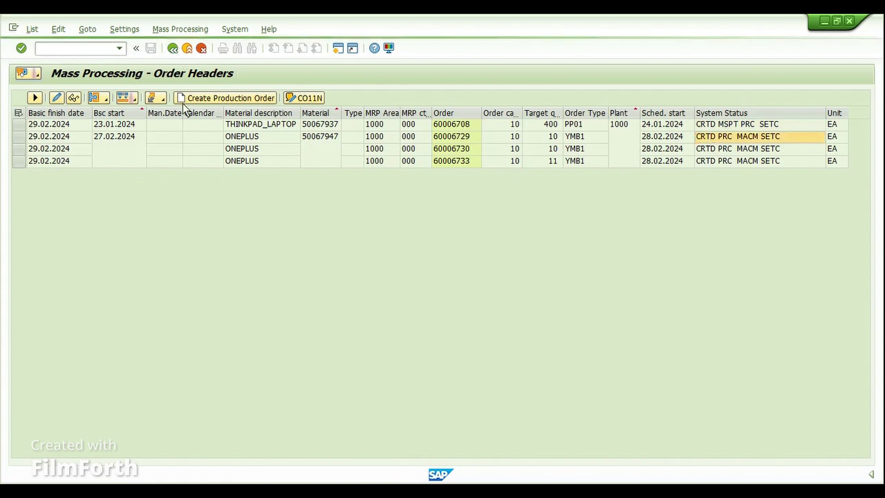
{"action": "scroll", "coordinate": [202, 405], "scroll_direction": "down", "scroll_amount": 1}
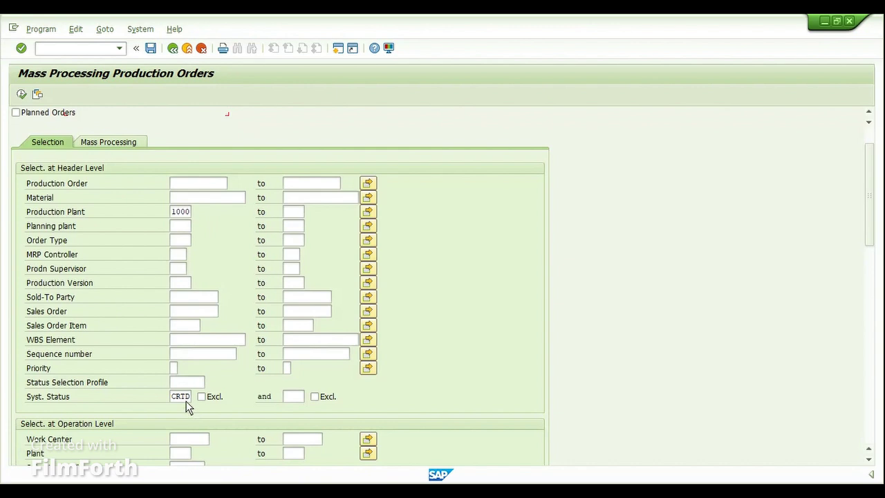
Replace status CRTD with DLV (Delivered) and execute the order selection.
{"action": "left_click", "coordinate": [186, 400]}
{"action": "key", "text": "BackSpace"}
{"action": "key", "text": "BackSpace"}
{"action": "key", "text": "BackSpace"}
{"action": "key", "text": "BackSpace"}
{"action": "key", "text": "Return"}
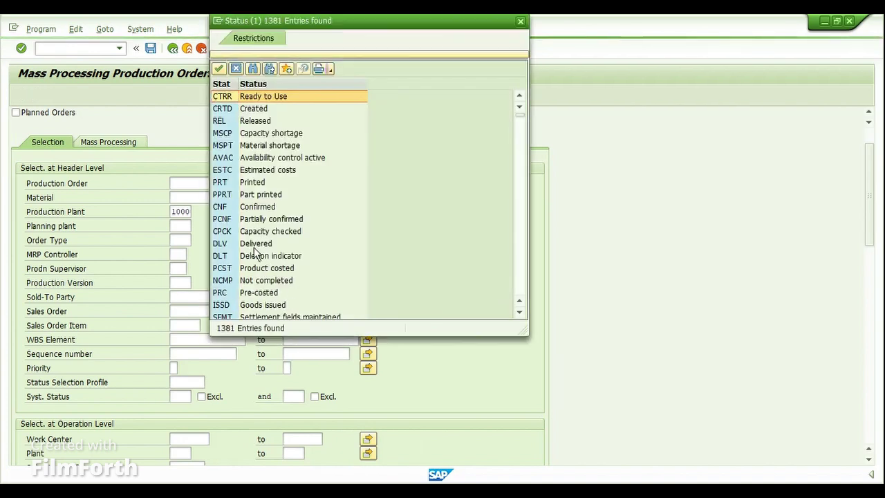
{"action": "left_click", "coordinate": [242, 249]}
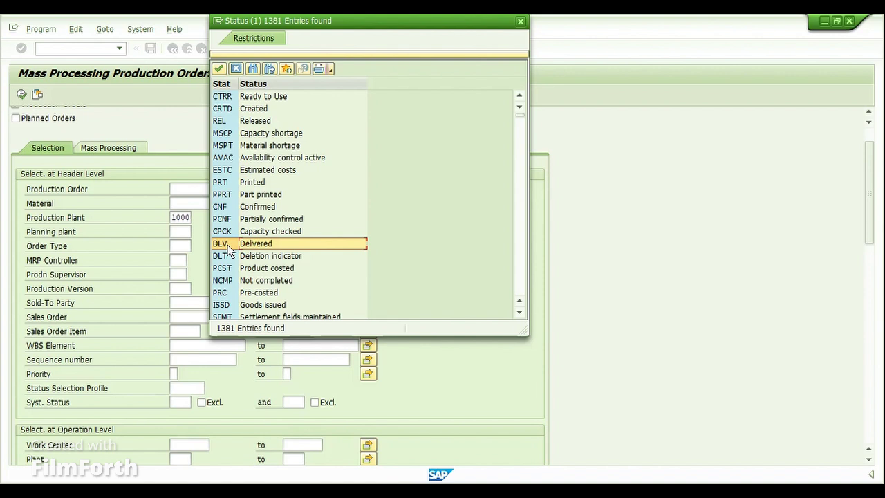
{"action": "double_click", "coordinate": [227, 247]}
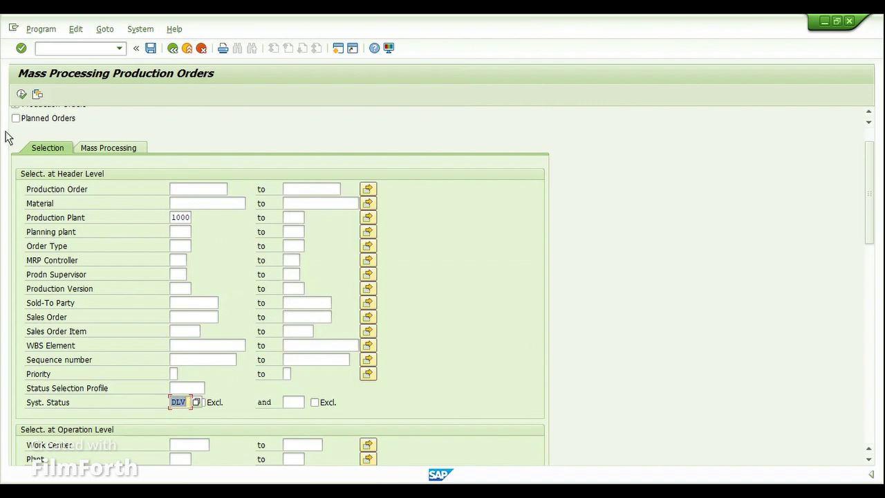
{"action": "scroll", "coordinate": [57, 198], "scroll_direction": "up", "scroll_amount": 1}
{"action": "left_click", "coordinate": [21, 95]}
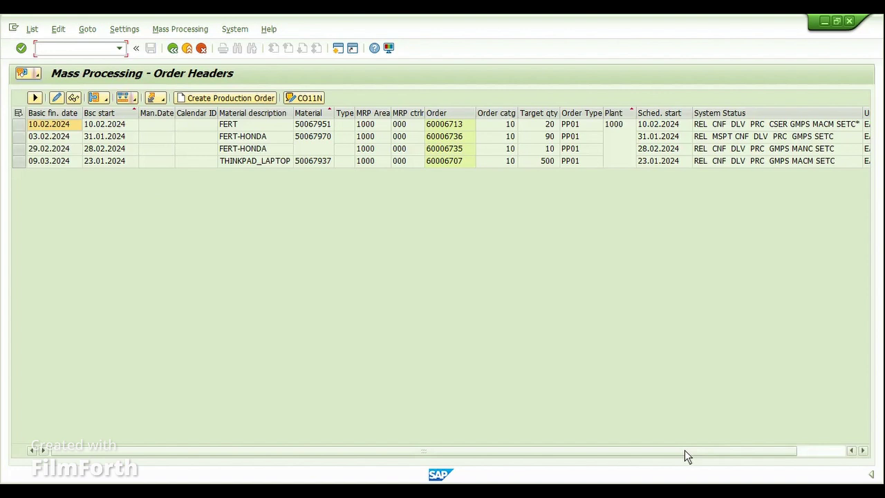
Check the four delivered orders' statuses, select all four, and open Mass Processing.
{"action": "left_click_drag", "start_coordinate": [685, 451], "coordinate": [731, 453]}
{"action": "left_click", "coordinate": [688, 127]}
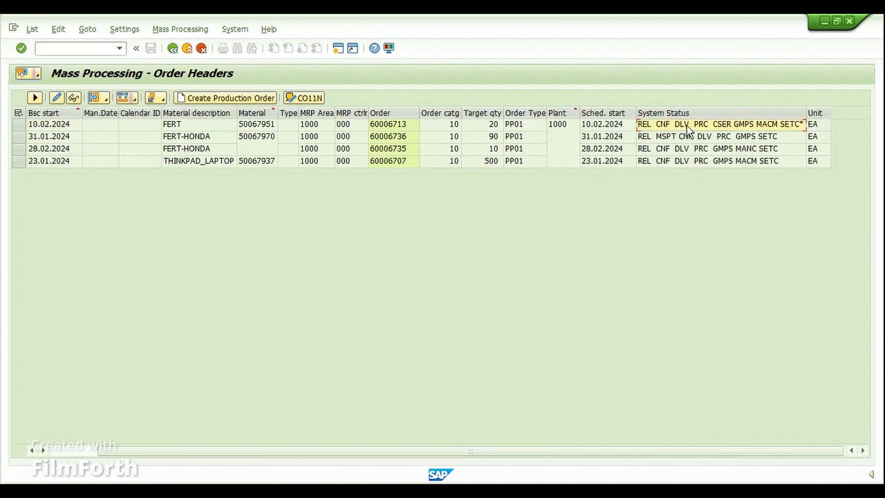
{"action": "left_click", "coordinate": [696, 138]}
{"action": "left_click", "coordinate": [687, 127]}
{"action": "left_click", "coordinate": [709, 139]}
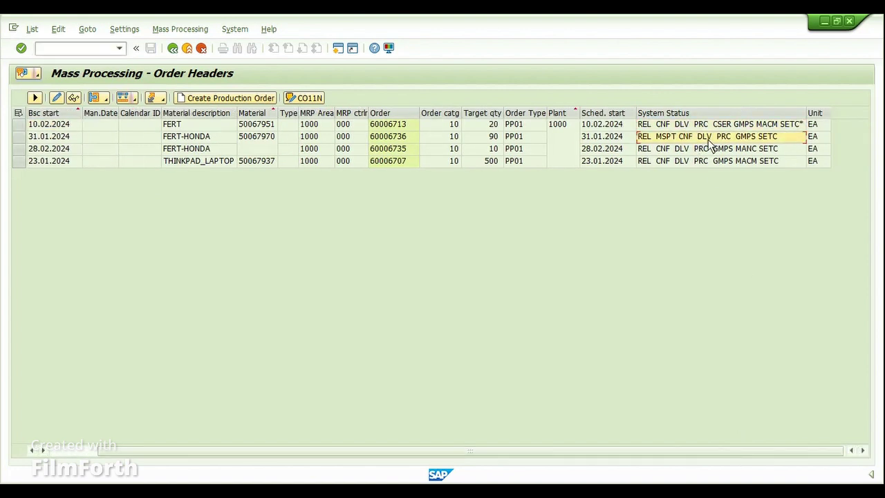
{"action": "left_click", "coordinate": [704, 149]}
{"action": "left_click", "coordinate": [699, 160]}
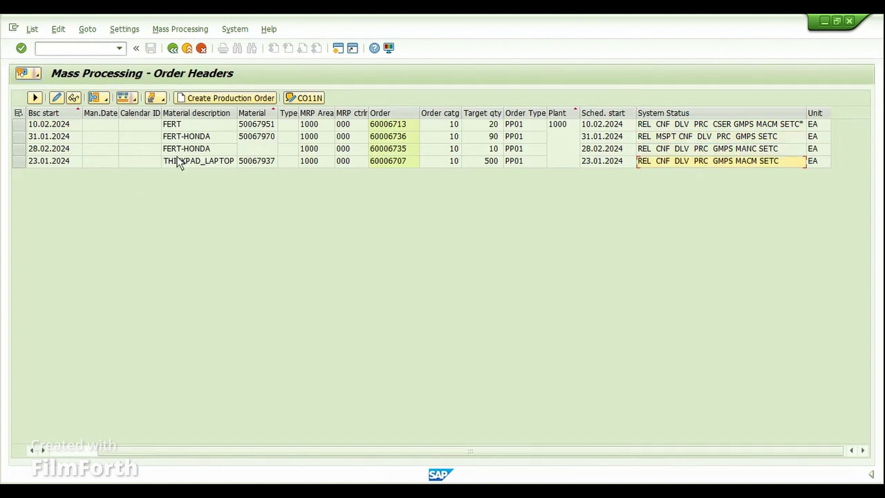
{"action": "left_click", "coordinate": [18, 113]}
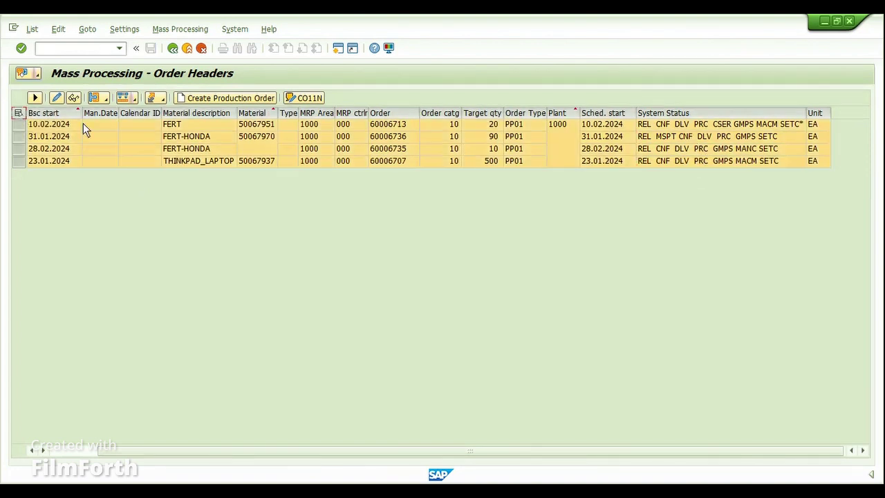
{"action": "left_click", "coordinate": [124, 99]}
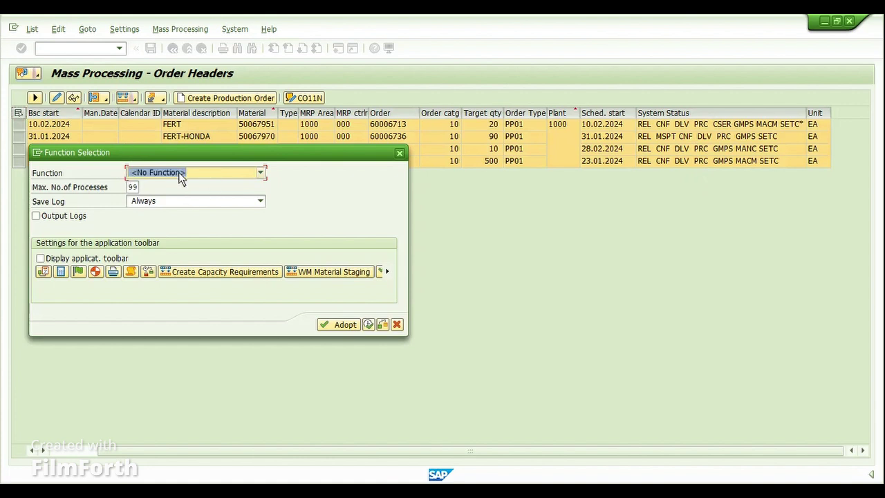
Run function 220 Technically Complete with output logs on the four delivered orders.
{"action": "left_click", "coordinate": [188, 174]}
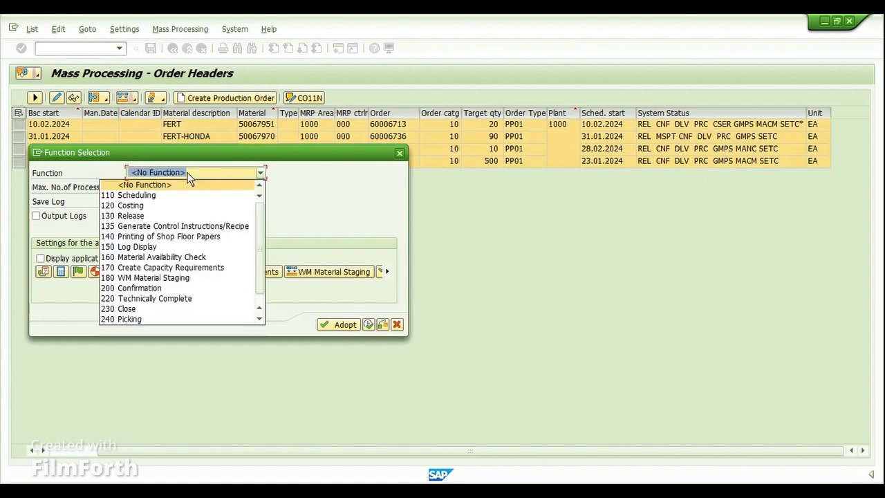
{"action": "left_click", "coordinate": [170, 298]}
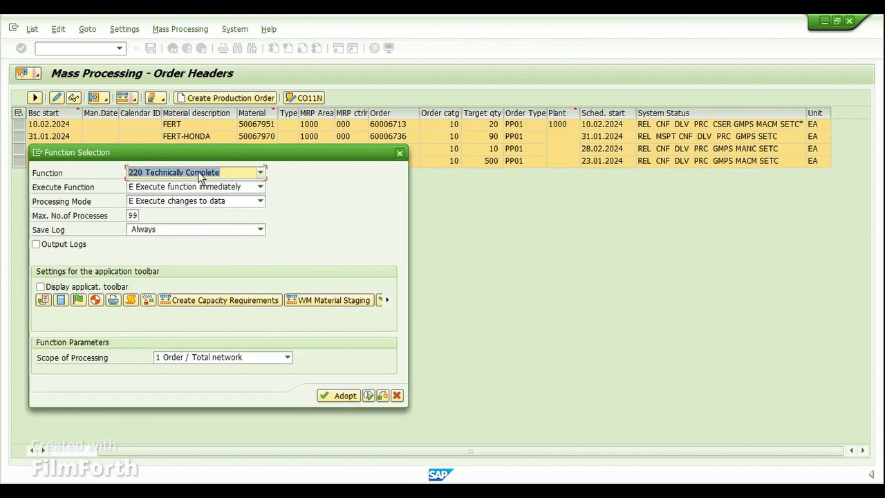
{"action": "left_click", "coordinate": [68, 246]}
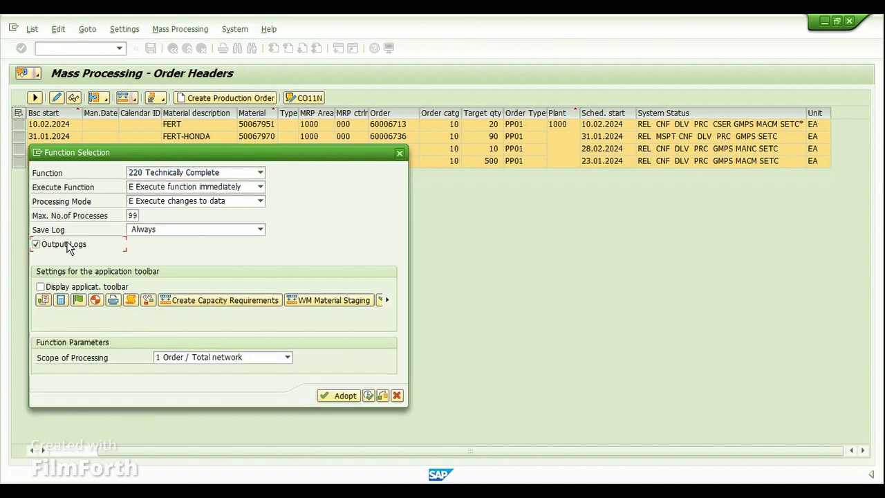
{"action": "left_click", "coordinate": [368, 395]}
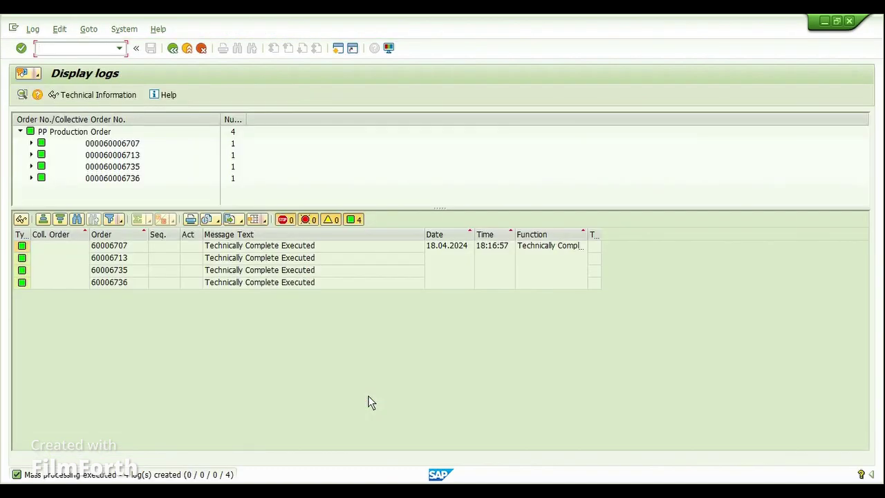
{"action": "left_click", "coordinate": [231, 249]}
{"action": "left_click", "coordinate": [231, 259]}
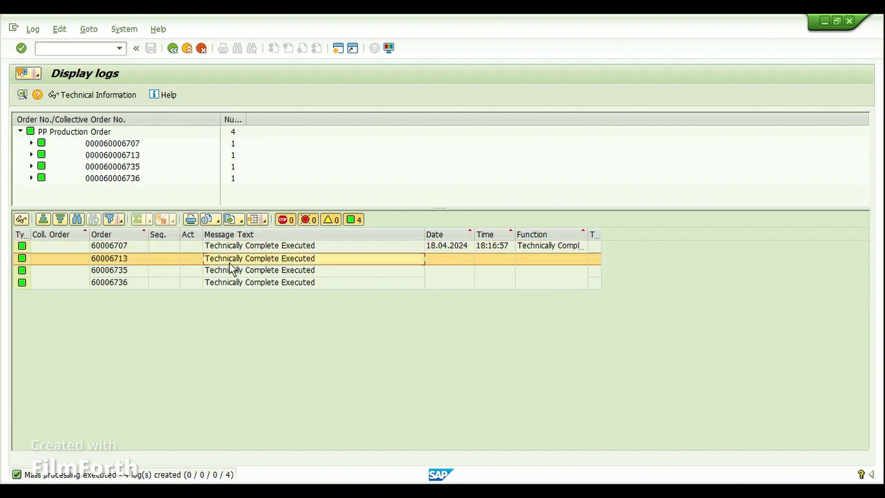
{"action": "left_click", "coordinate": [231, 273]}
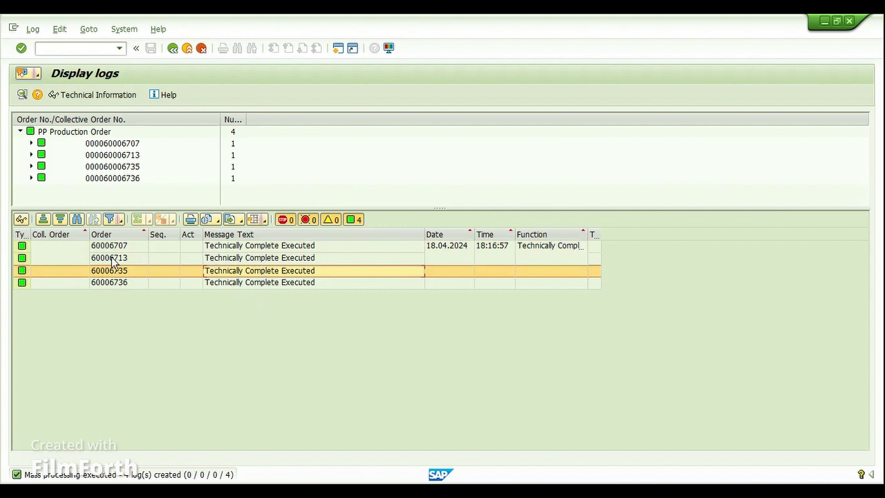
{"action": "left_click", "coordinate": [172, 49]}
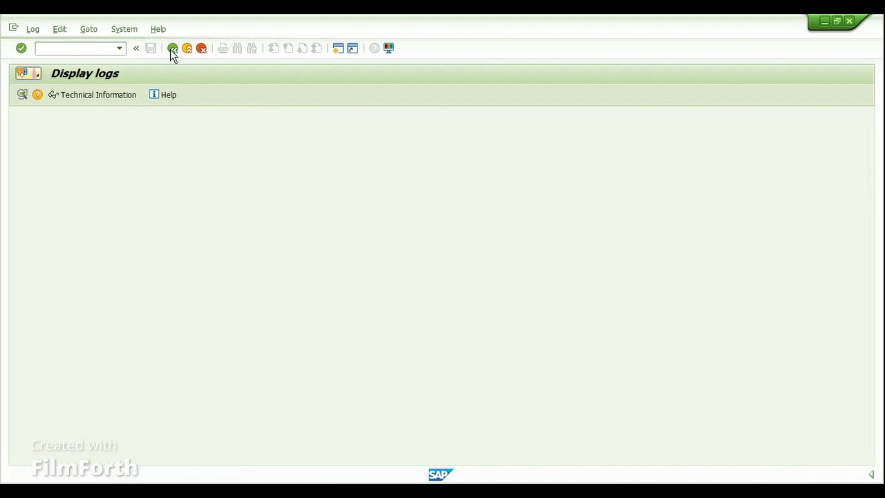
{"action": "left_click", "coordinate": [172, 48]}
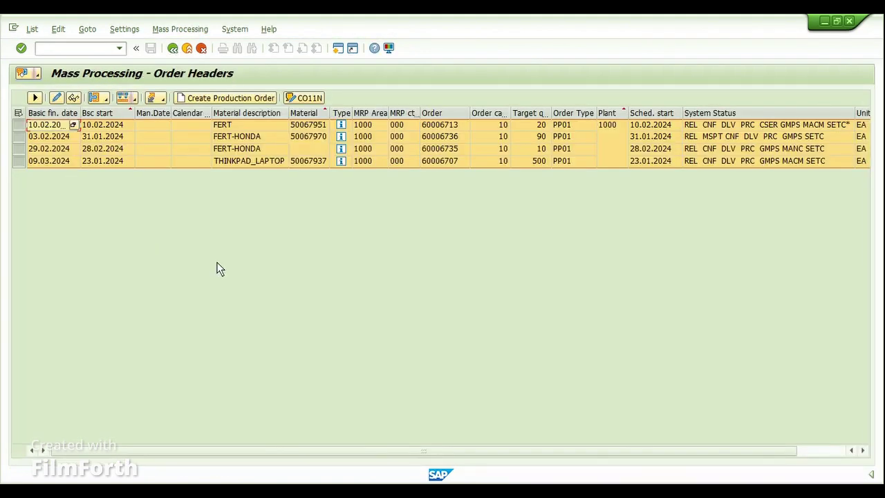
{"action": "left_click", "coordinate": [32, 29]}
{"action": "left_click", "coordinate": [41, 45]}
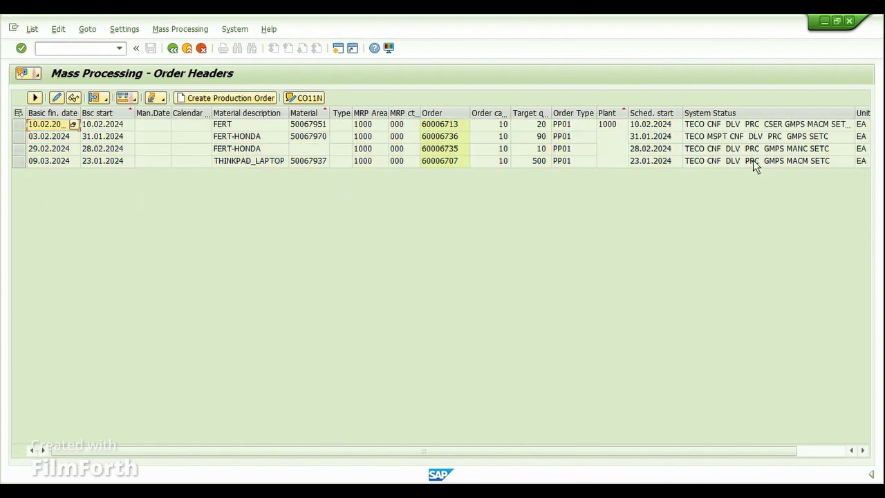
{"action": "left_click", "coordinate": [700, 126]}
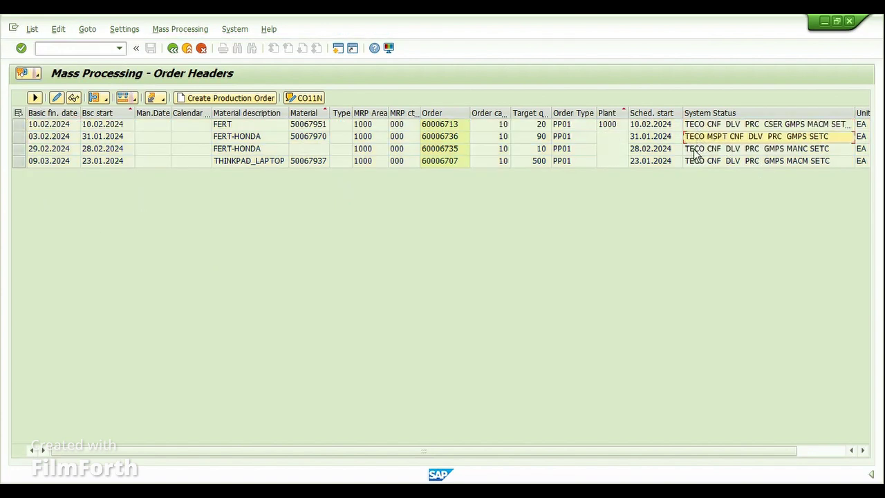
{"action": "left_click", "coordinate": [697, 163]}
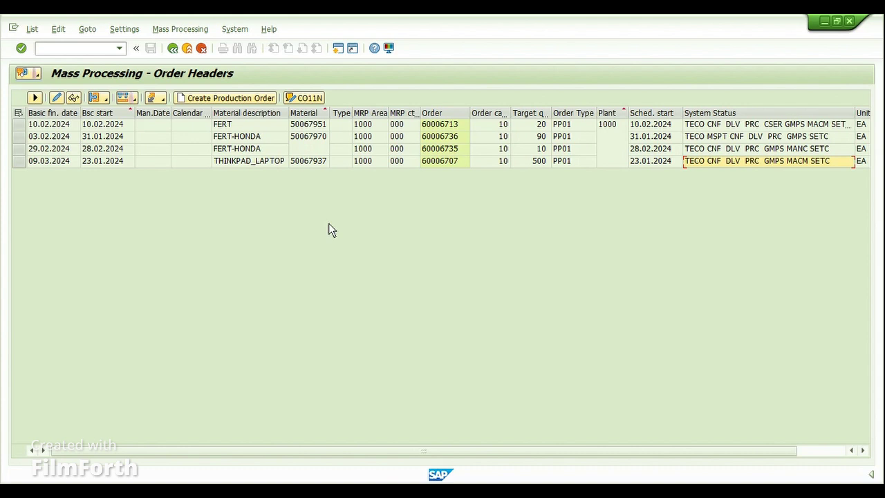
{"action": "type", "text": "/ncohvpi"}
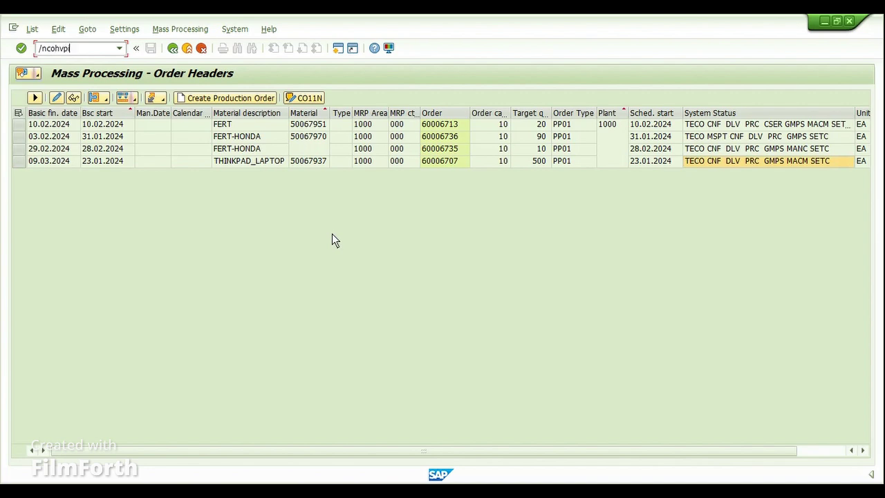
In COHVPI, filter on production plant 1000 and system status CRTD, then execute.
{"action": "key", "text": "Return"}
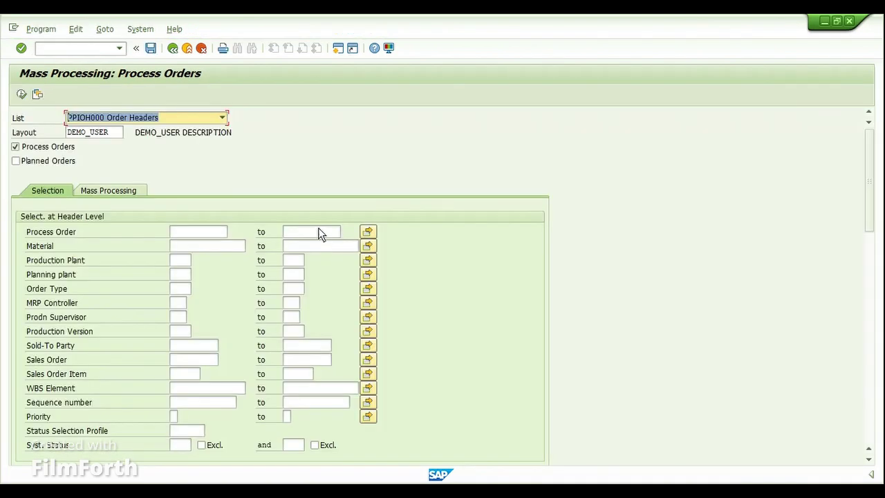
{"action": "left_click", "coordinate": [182, 262]}
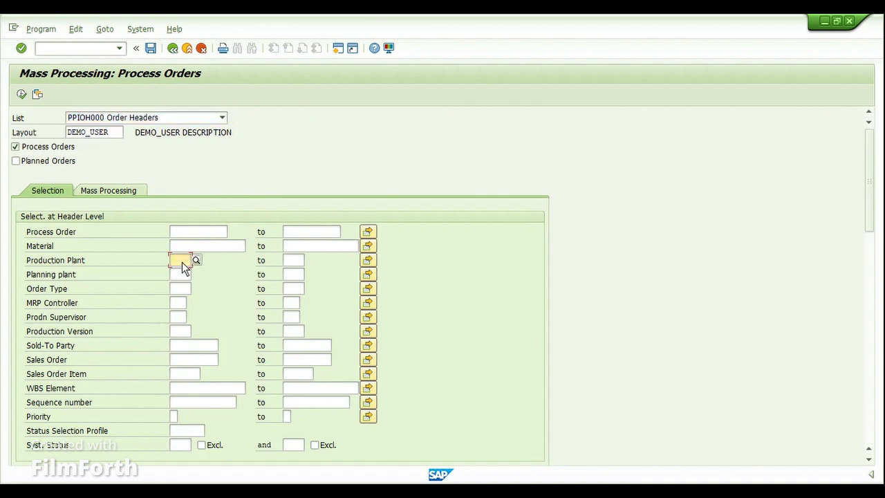
{"action": "type", "text": "1000"}
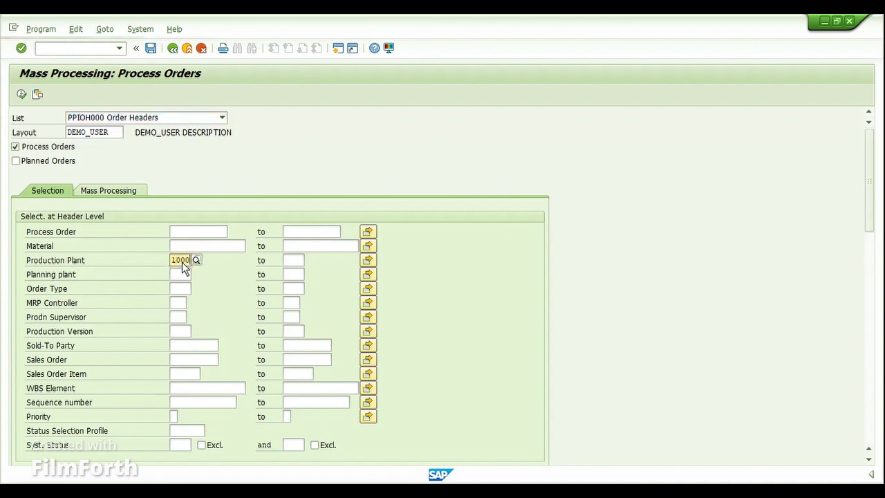
{"action": "left_click", "coordinate": [185, 289]}
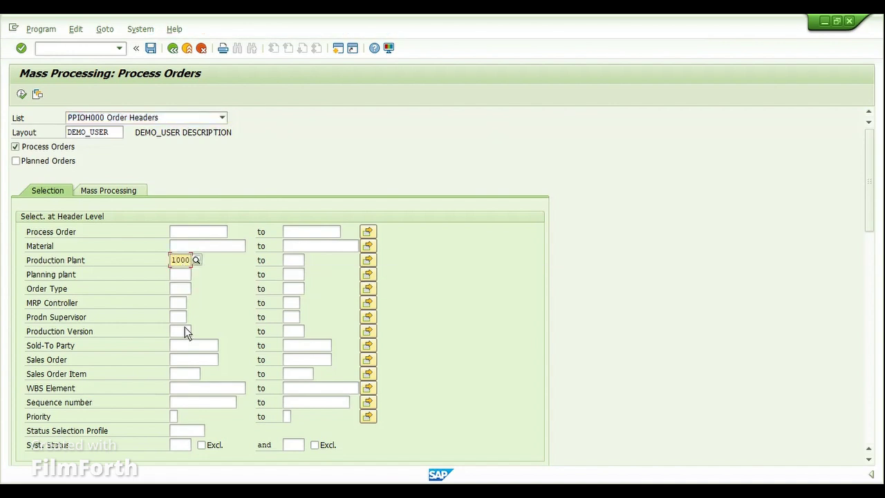
{"action": "left_click", "coordinate": [180, 446]}
{"action": "left_click", "coordinate": [196, 445]}
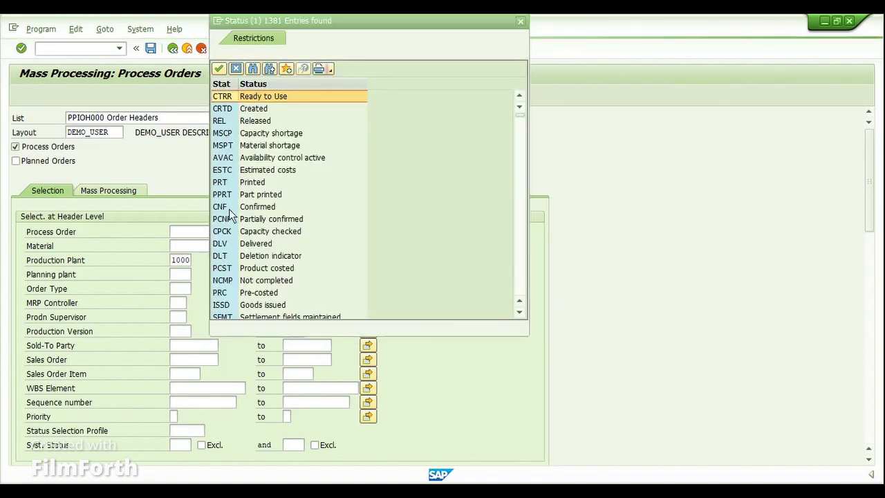
{"action": "double_click", "coordinate": [227, 111]}
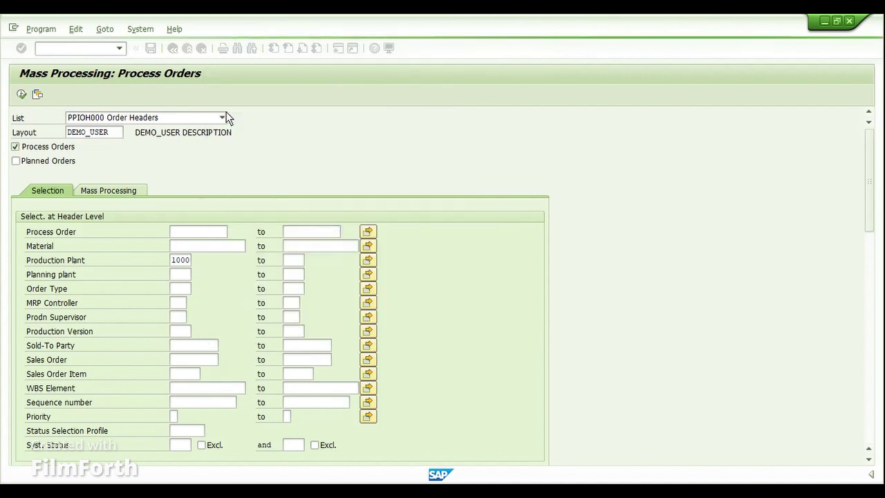
{"action": "left_click", "coordinate": [22, 94]}
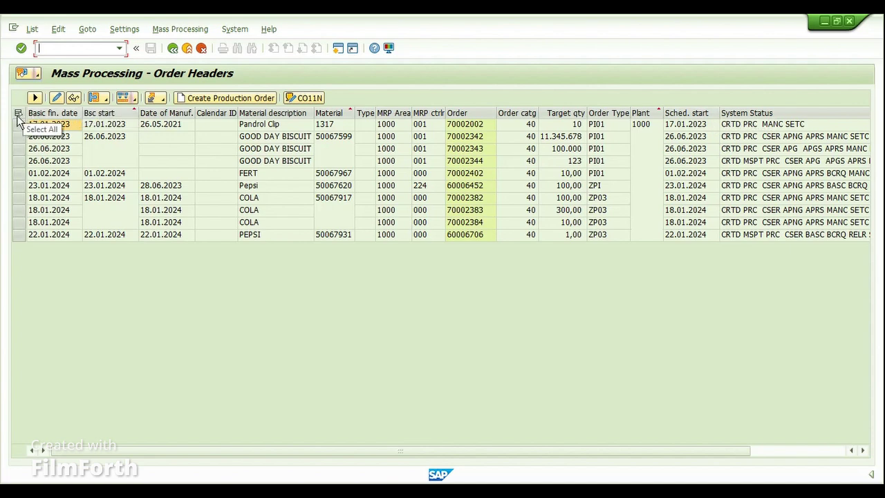
Select the first four orders and run function 130 Release with output logs.
{"action": "left_click_drag", "start_coordinate": [18, 125], "coordinate": [21, 168]}
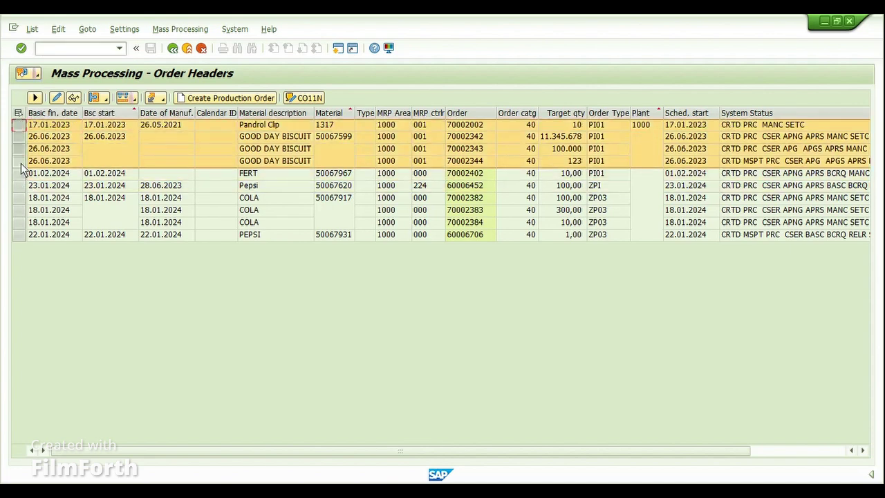
{"action": "left_click", "coordinate": [121, 97]}
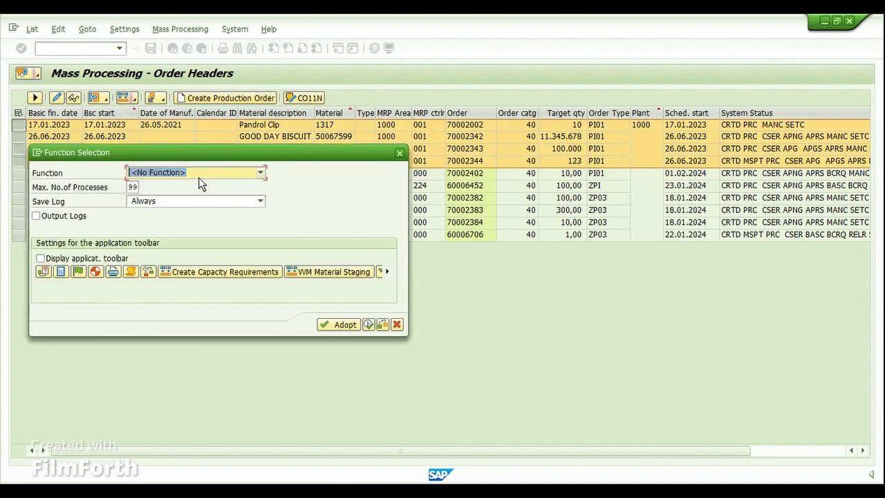
{"action": "left_click", "coordinate": [198, 177]}
{"action": "left_click", "coordinate": [172, 216]}
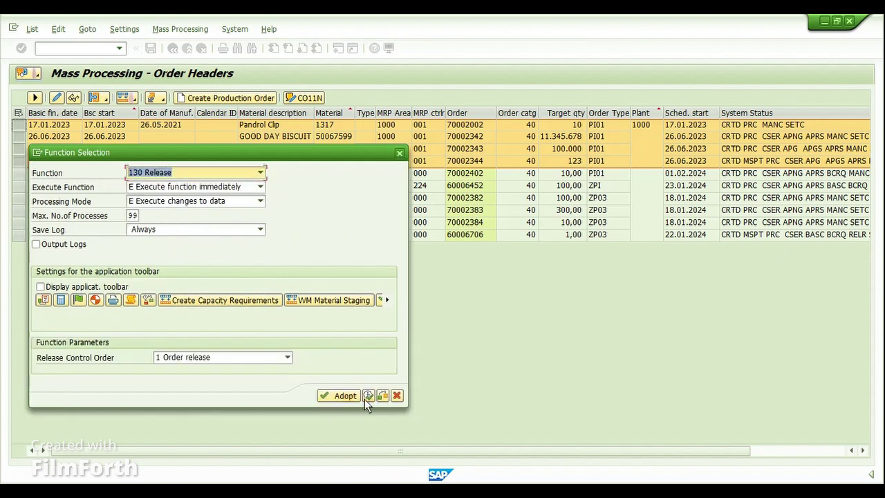
{"action": "left_click", "coordinate": [48, 232]}
{"action": "left_click", "coordinate": [52, 247]}
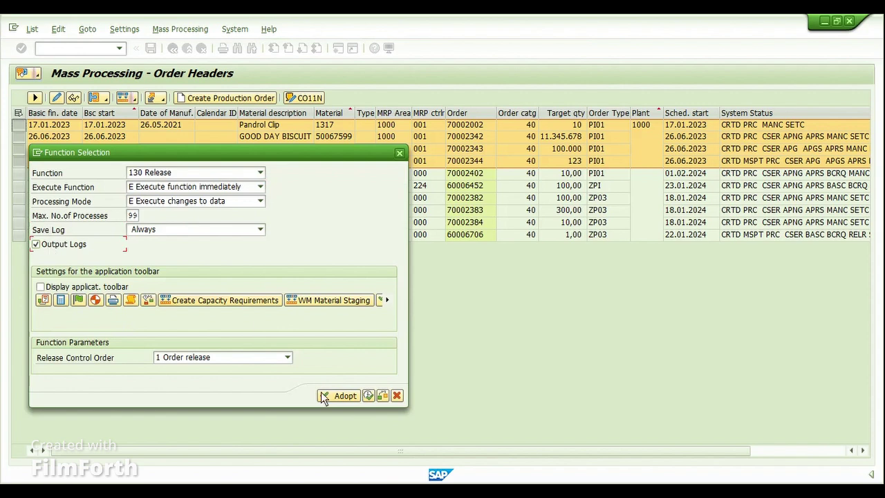
{"action": "left_click", "coordinate": [373, 397]}
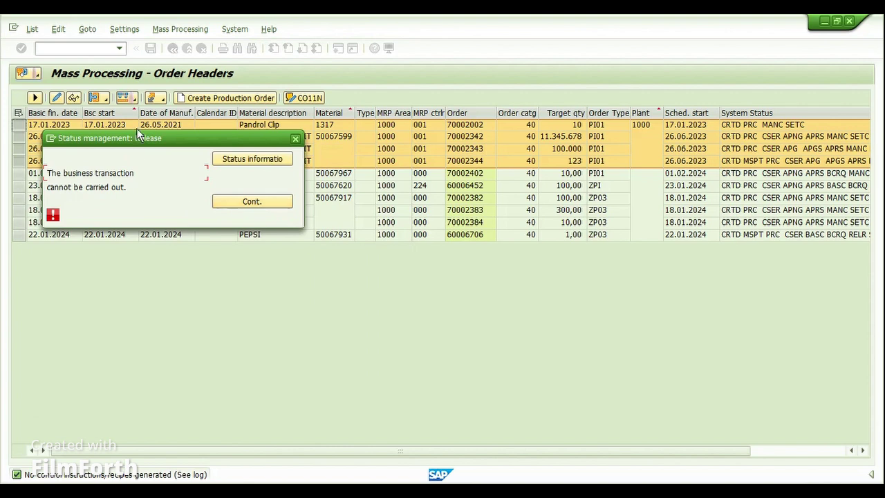
Continue past release errors and review the log errors for orders 70002342 and 70002002.
{"action": "left_click_drag", "start_coordinate": [140, 137], "coordinate": [302, 211]}
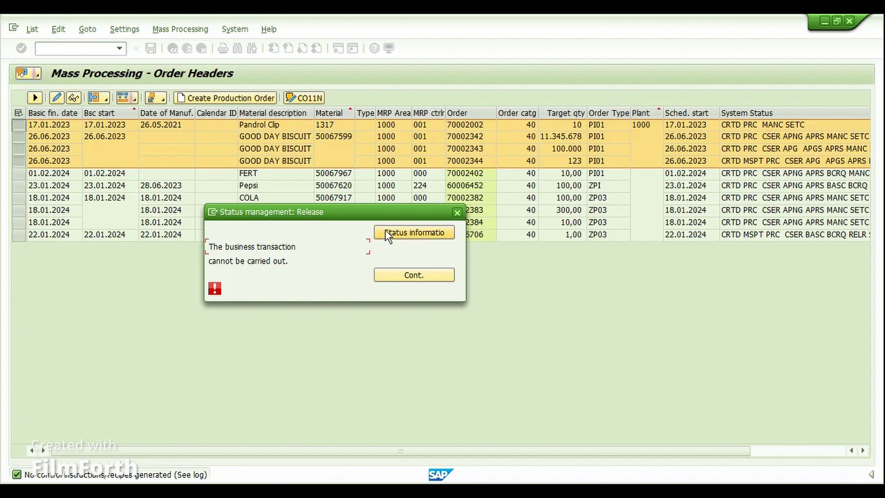
{"action": "left_click", "coordinate": [394, 275]}
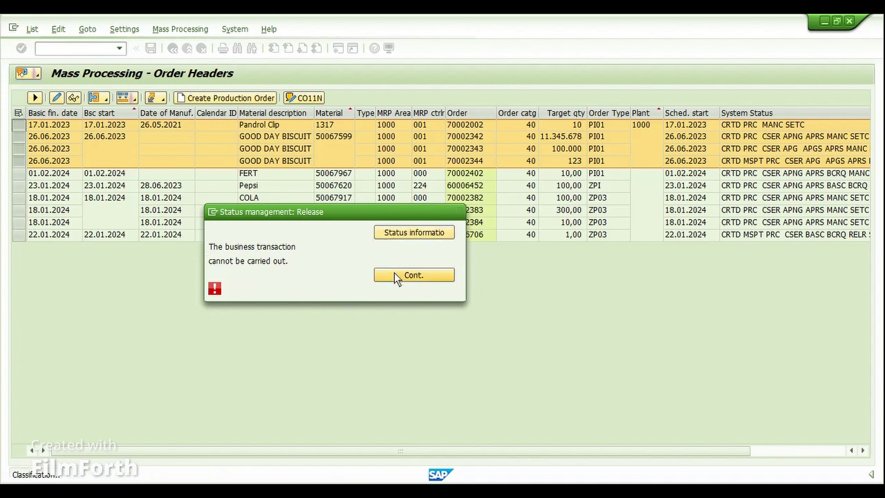
{"action": "left_click", "coordinate": [394, 274]}
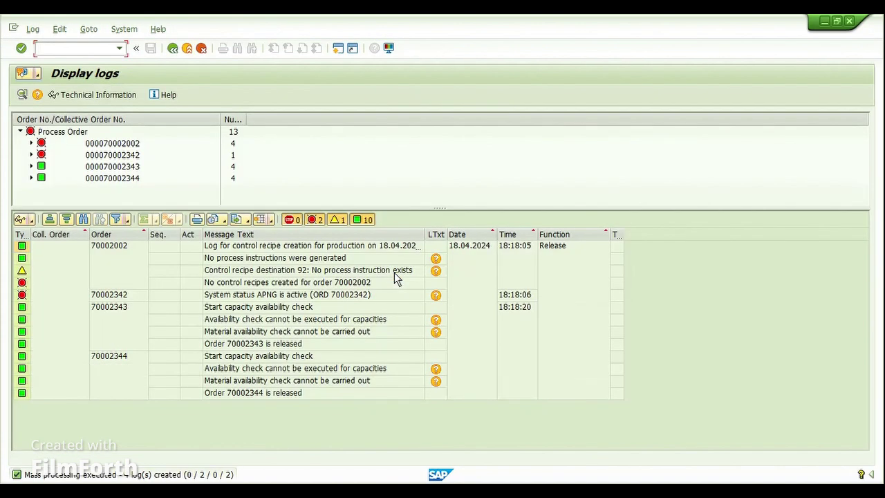
{"action": "left_click", "coordinate": [238, 299]}
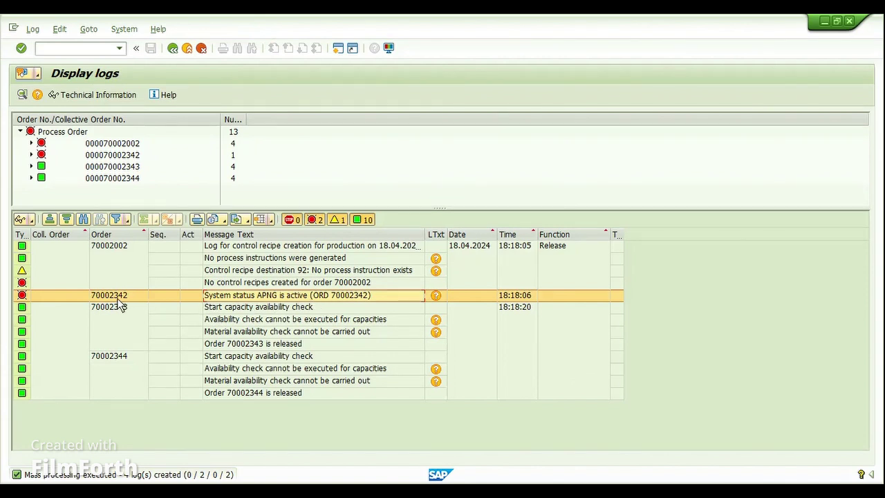
{"action": "left_click", "coordinate": [264, 283]}
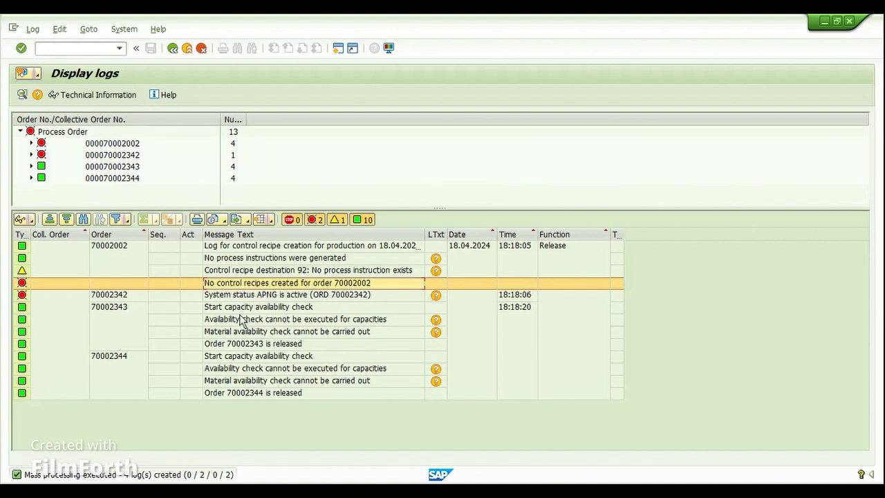
{"action": "left_click", "coordinate": [109, 251]}
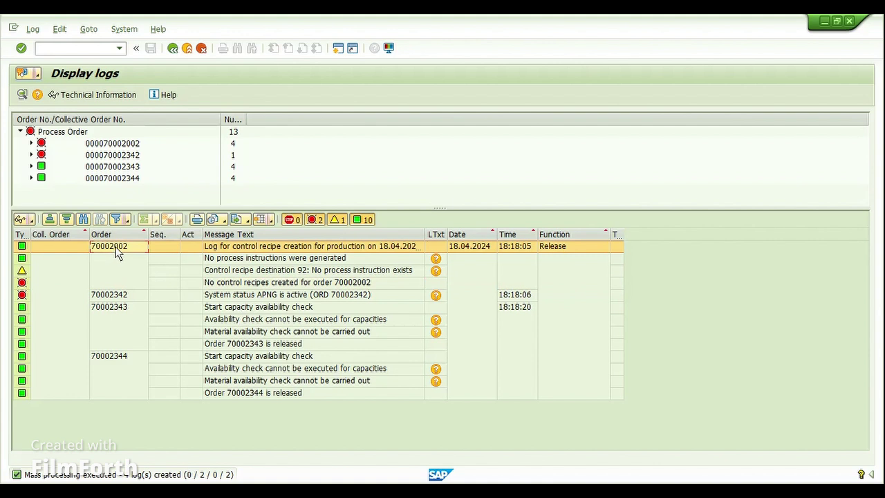
{"action": "left_click", "coordinate": [174, 50]}
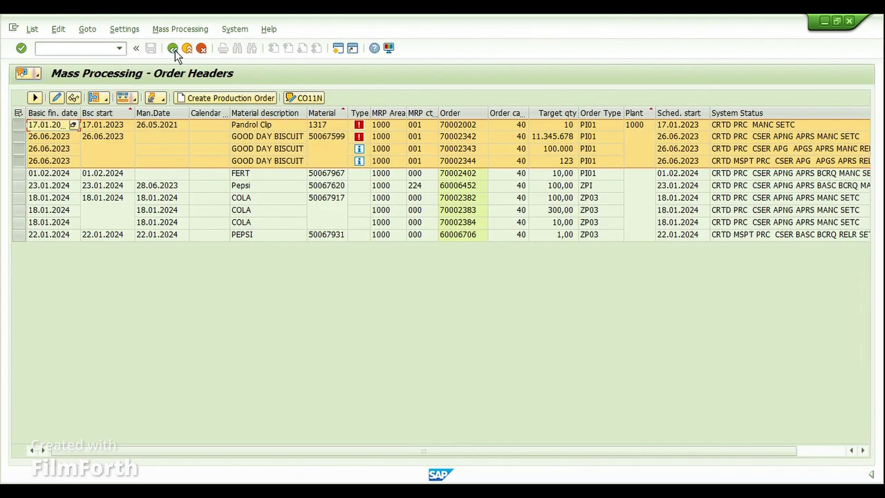
Widen the Message Type column, refresh the list down to seven orders, then go back.
{"action": "double_click", "coordinate": [371, 114]}
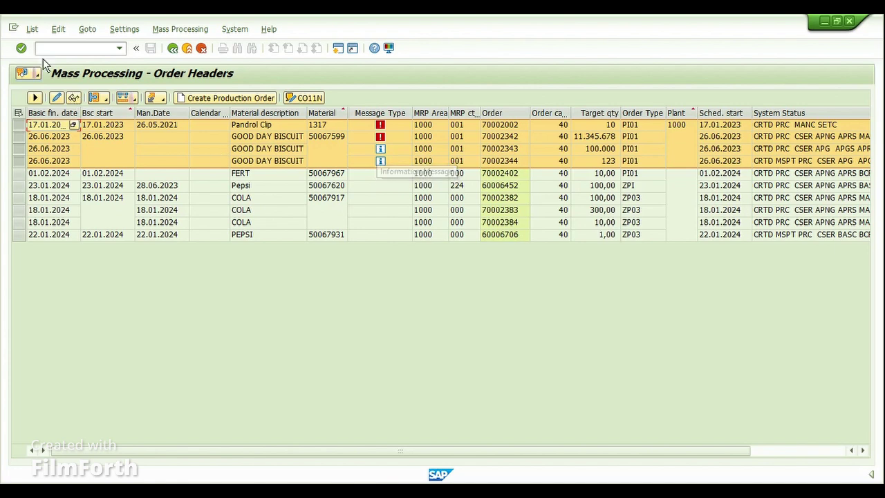
{"action": "left_click", "coordinate": [31, 31]}
{"action": "left_click", "coordinate": [36, 44]}
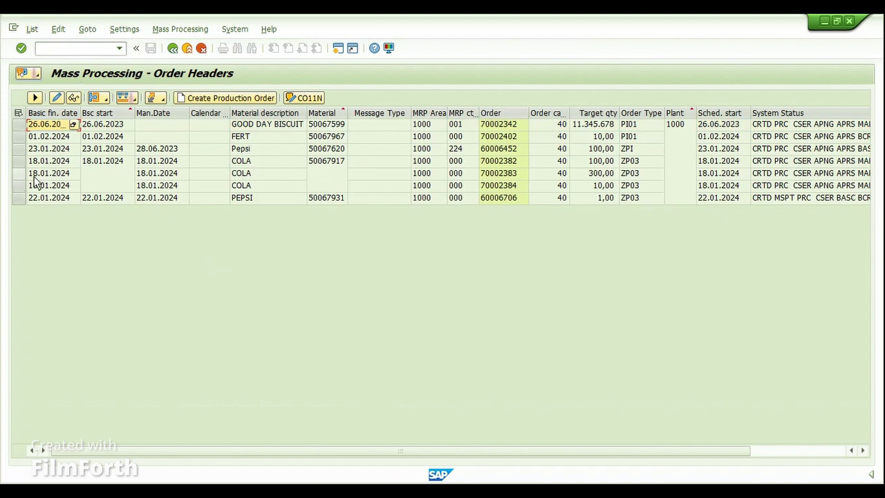
{"action": "left_click", "coordinate": [175, 51]}
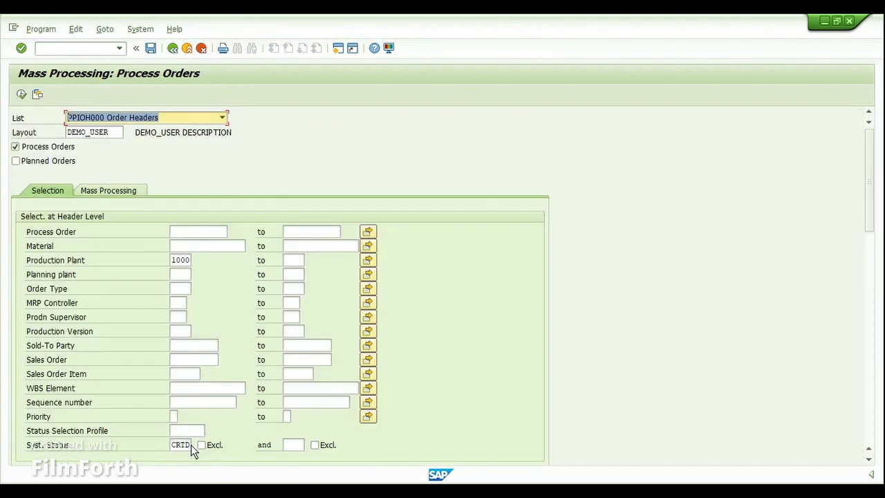
Replace system status CRTD with DLV (Delivered) and rerun the selection.
{"action": "left_click", "coordinate": [190, 445]}
{"action": "key", "text": "BackSpace"}
{"action": "key", "text": "BackSpace"}
{"action": "key", "text": "BackSpace"}
{"action": "key", "text": "BackSpace"}
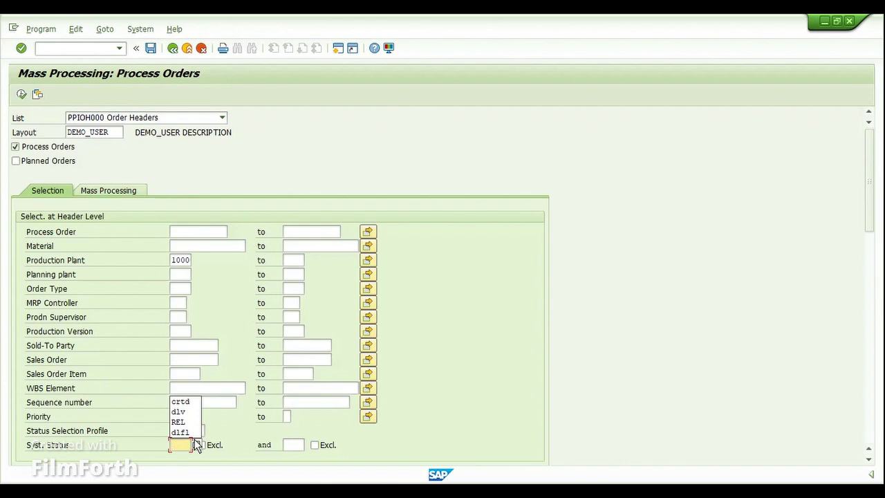
{"action": "key", "text": "F8"}
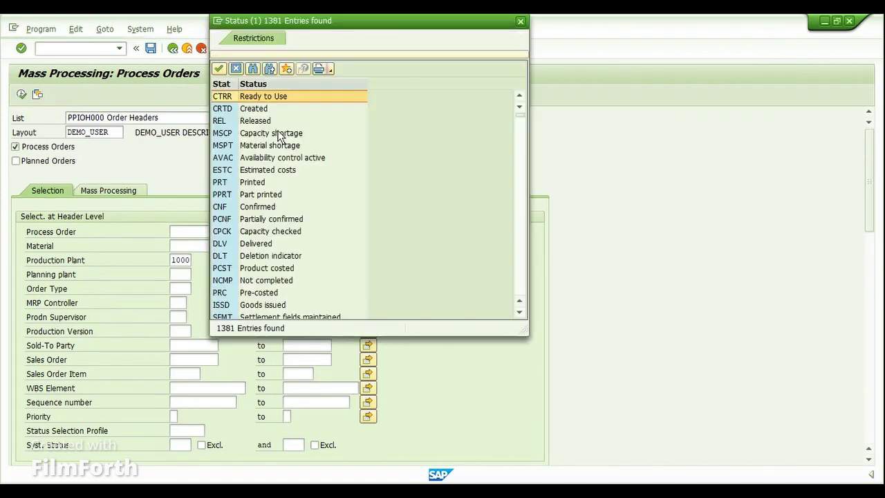
{"action": "double_click", "coordinate": [242, 246]}
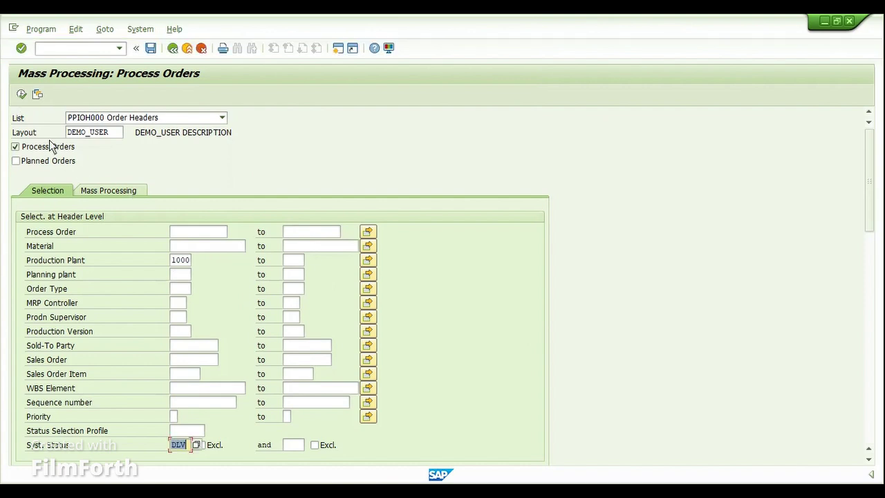
{"action": "left_click", "coordinate": [21, 94]}
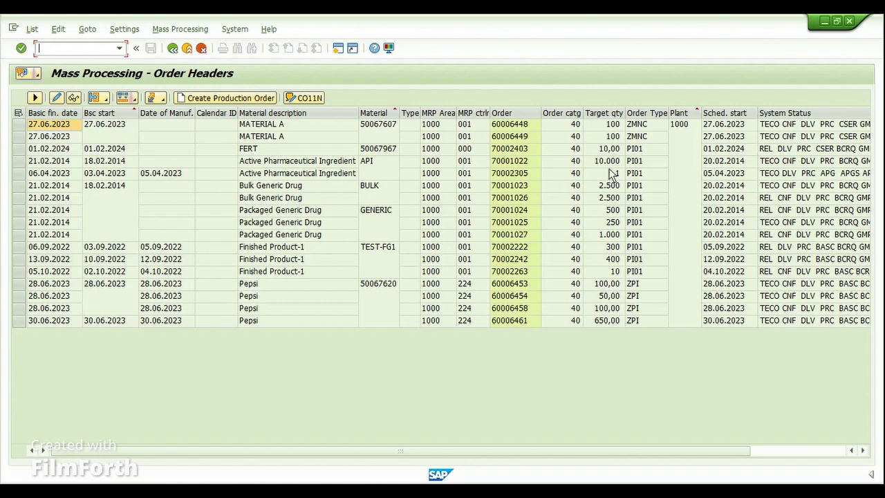
Select the first five delivered orders and run 220 Technically Complete with output logs.
{"action": "left_click_drag", "start_coordinate": [22, 127], "coordinate": [28, 182]}
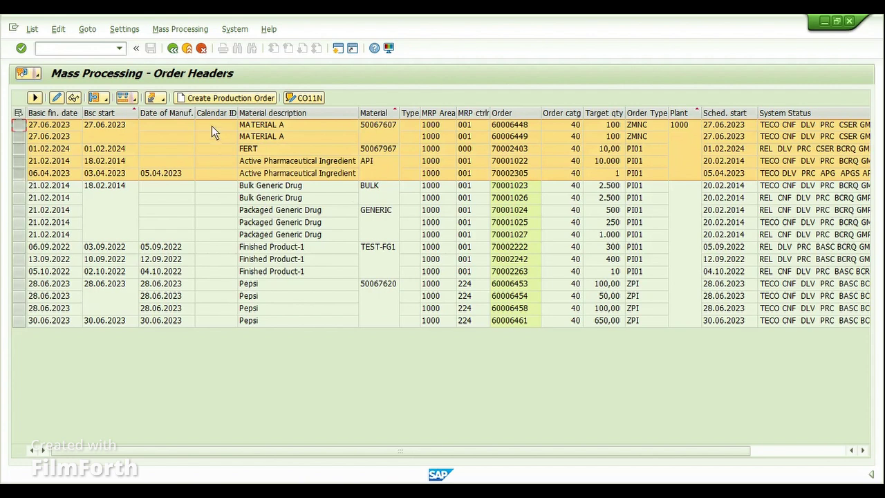
{"action": "left_click", "coordinate": [122, 99]}
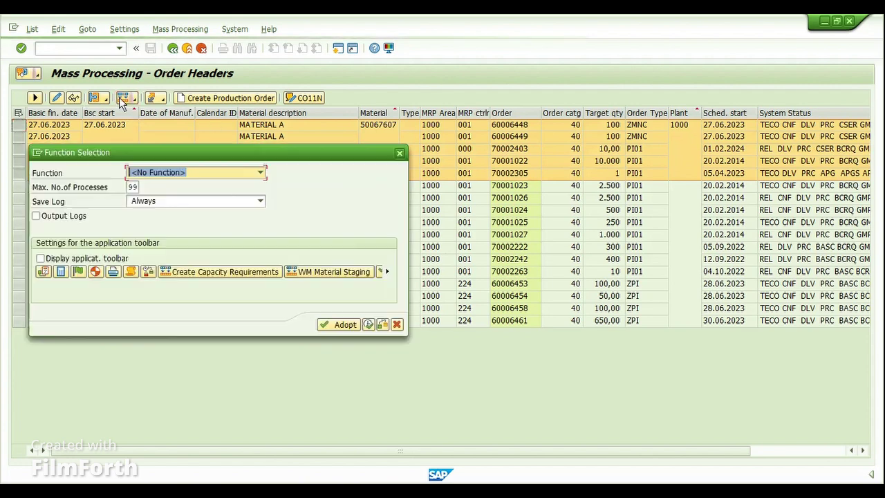
{"action": "left_click", "coordinate": [183, 173]}
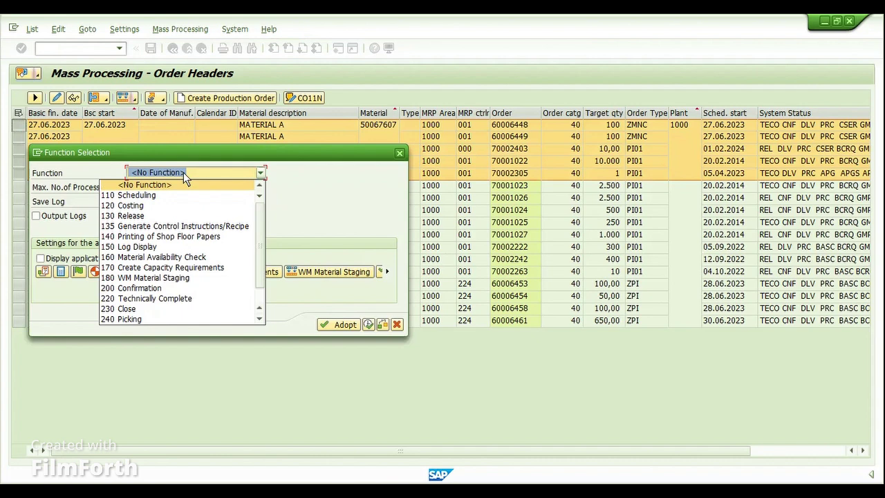
{"action": "left_click", "coordinate": [177, 299]}
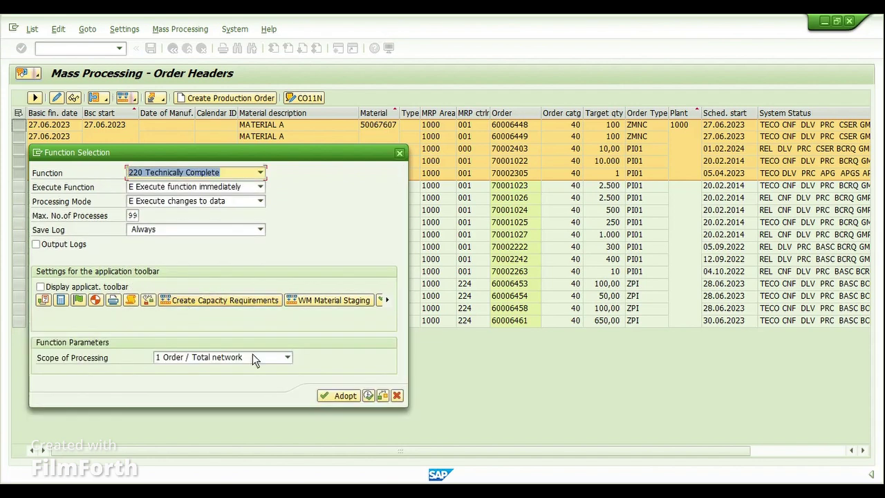
{"action": "left_click", "coordinate": [57, 246]}
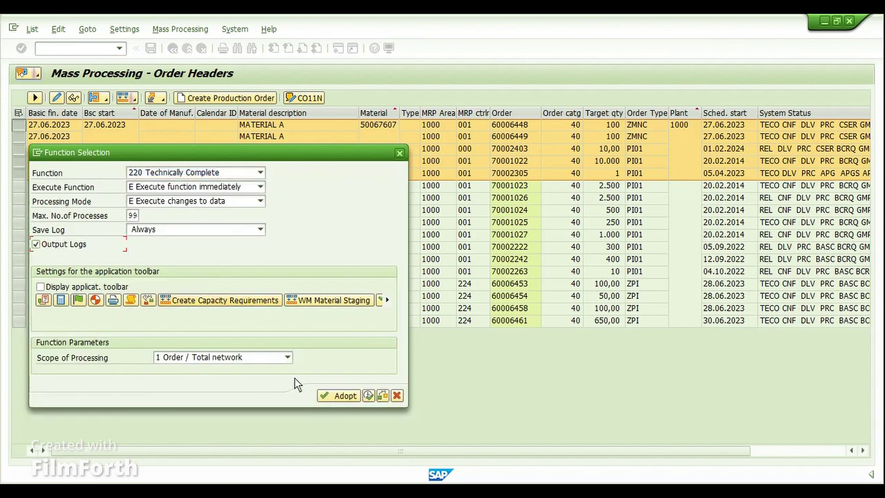
{"action": "left_click", "coordinate": [360, 396]}
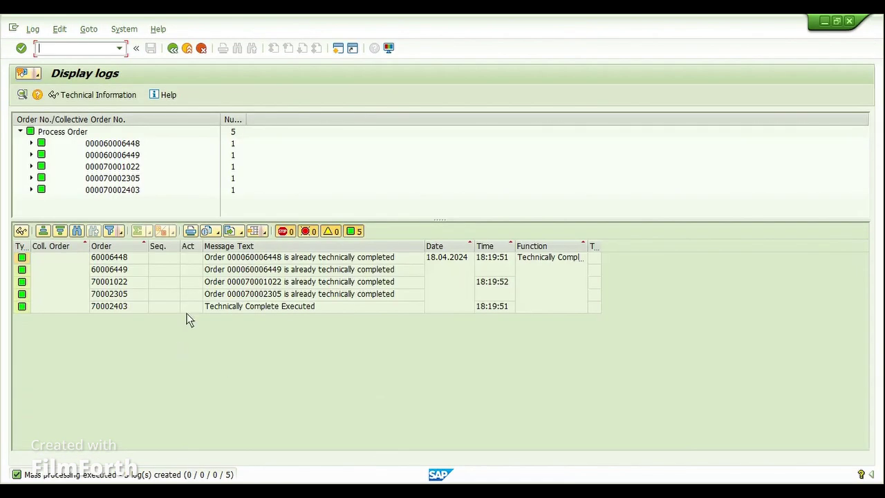
Check the log entry for 60006448, then go back through the order list.
{"action": "left_click", "coordinate": [280, 260]}
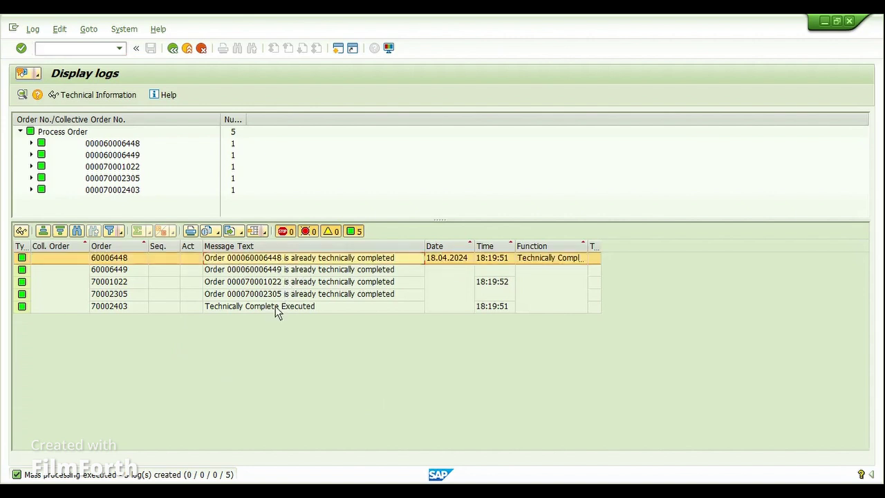
{"action": "left_click", "coordinate": [174, 50]}
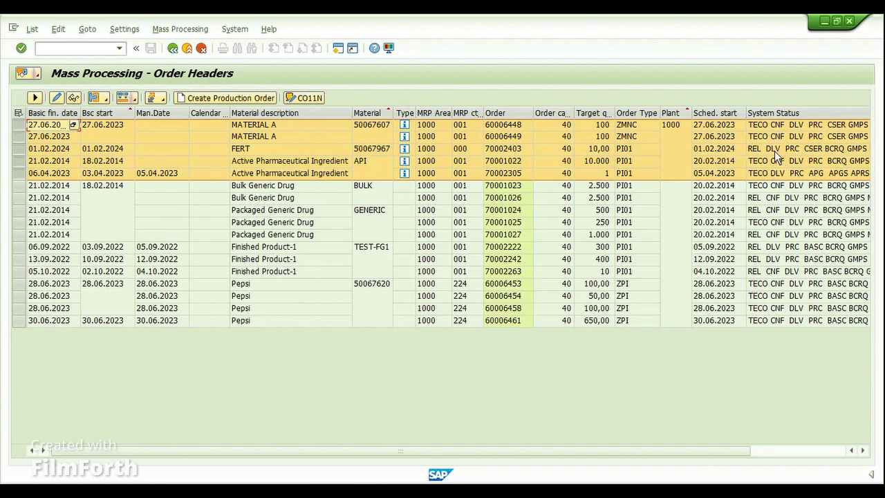
{"action": "left_click", "coordinate": [172, 48]}
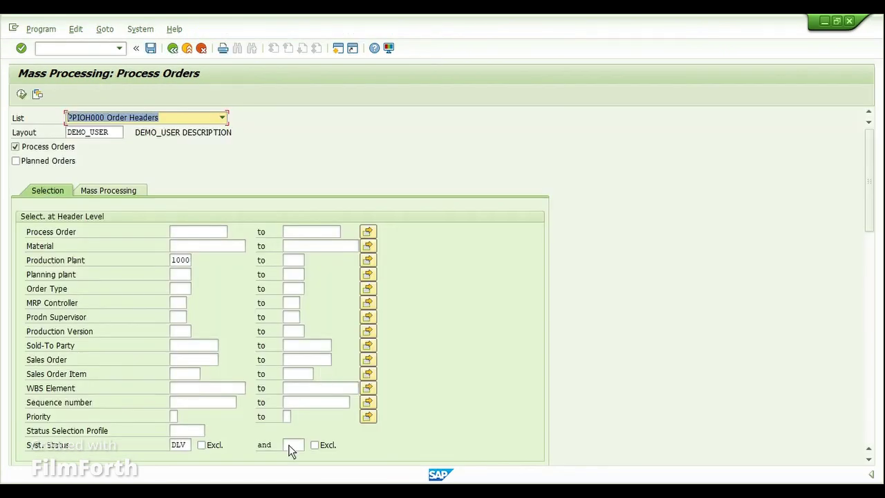
Add TECO as an excluded second system status alongside DLV and rerun the selection.
{"action": "left_click", "coordinate": [291, 445]}
{"action": "left_click", "coordinate": [309, 446]}
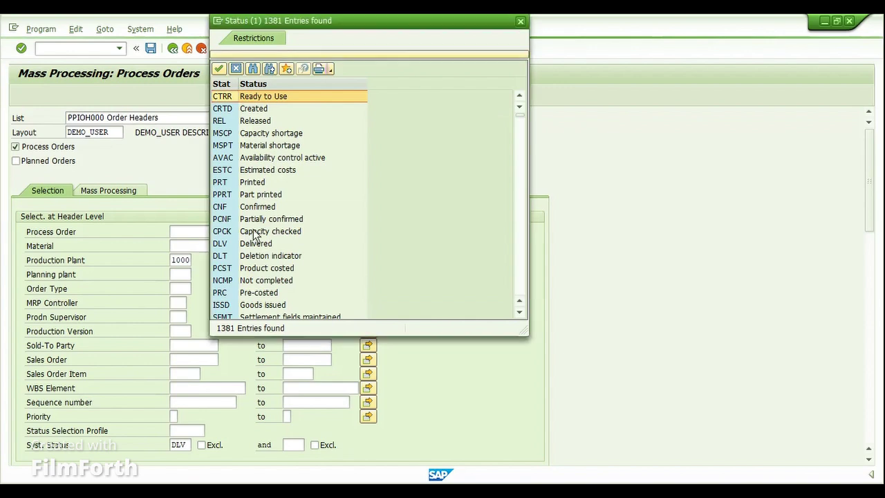
{"action": "scroll", "coordinate": [267, 242], "scroll_direction": "down", "scroll_amount": 5}
{"action": "scroll", "coordinate": [263, 244], "scroll_direction": "down", "scroll_amount": 3}
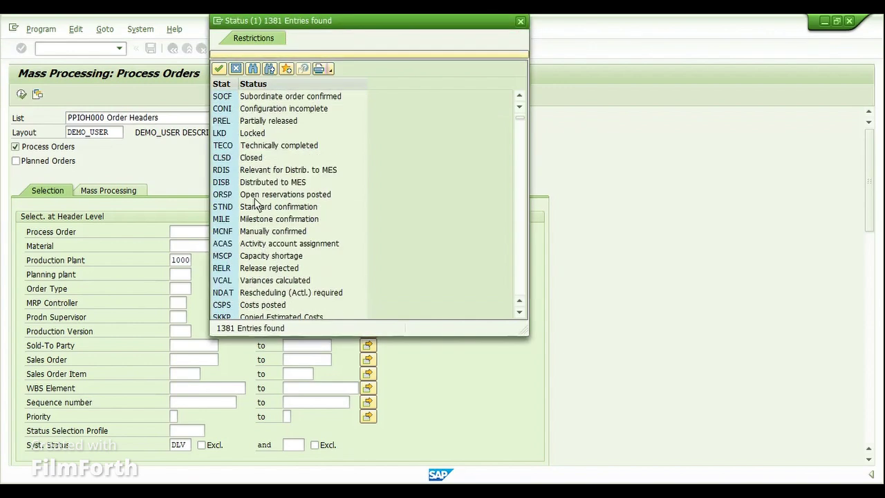
{"action": "left_click", "coordinate": [249, 147]}
{"action": "key", "text": "Return"}
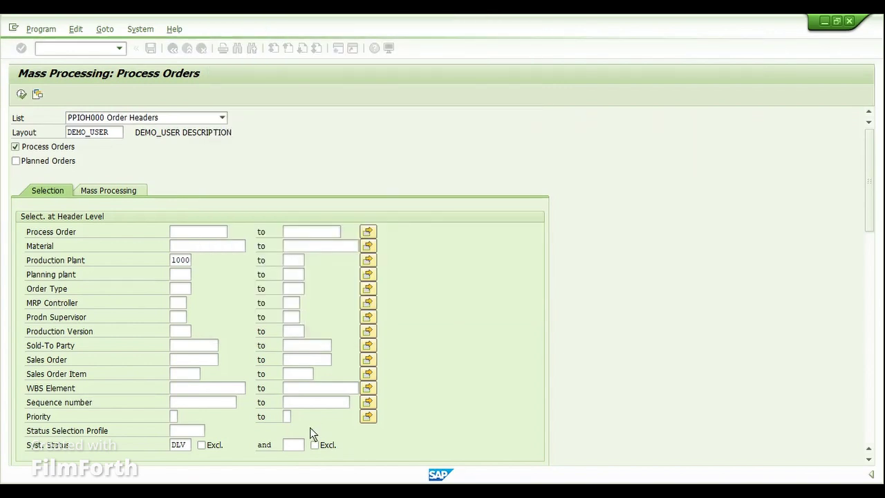
{"action": "left_click", "coordinate": [315, 446]}
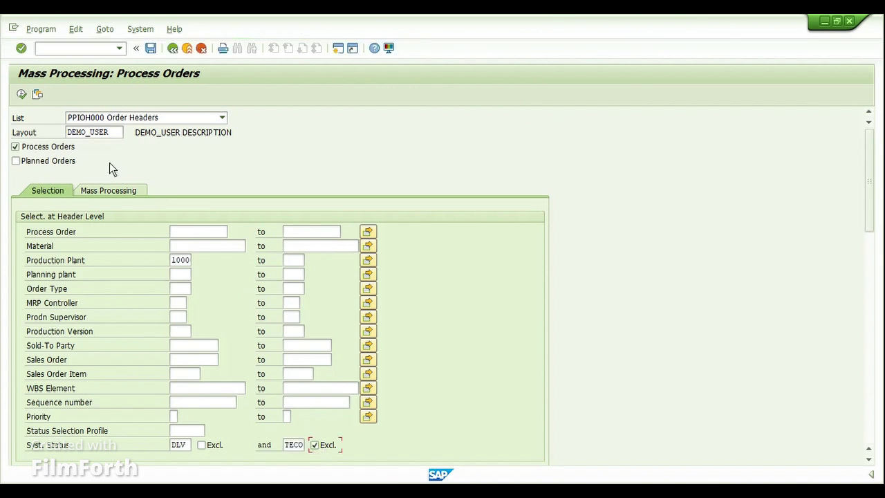
{"action": "left_click", "coordinate": [21, 94]}
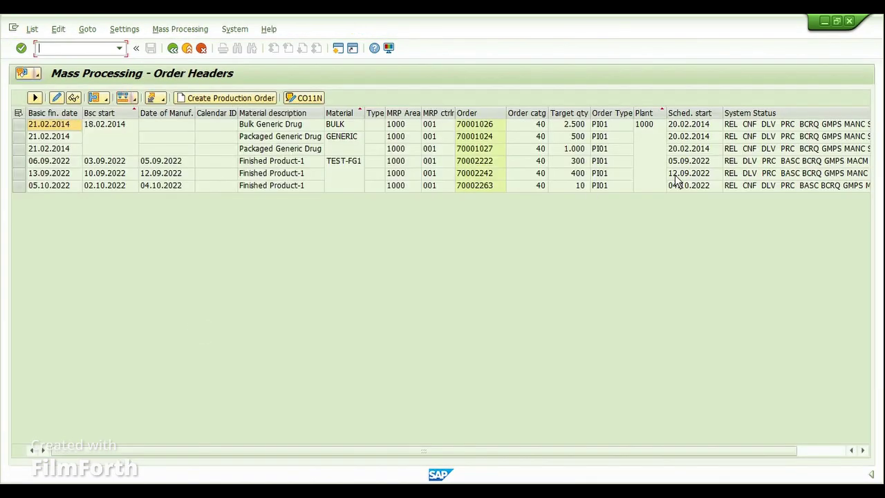
Select orders 70001024, 70001026 and 70001027 and run 220 Technically Complete with output logs.
{"action": "left_click", "coordinate": [19, 128]}
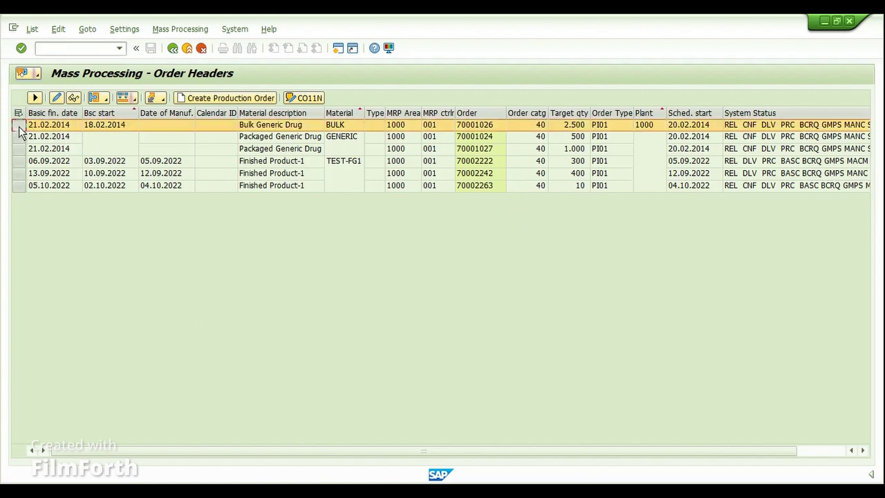
{"action": "left_click", "coordinate": [747, 116]}
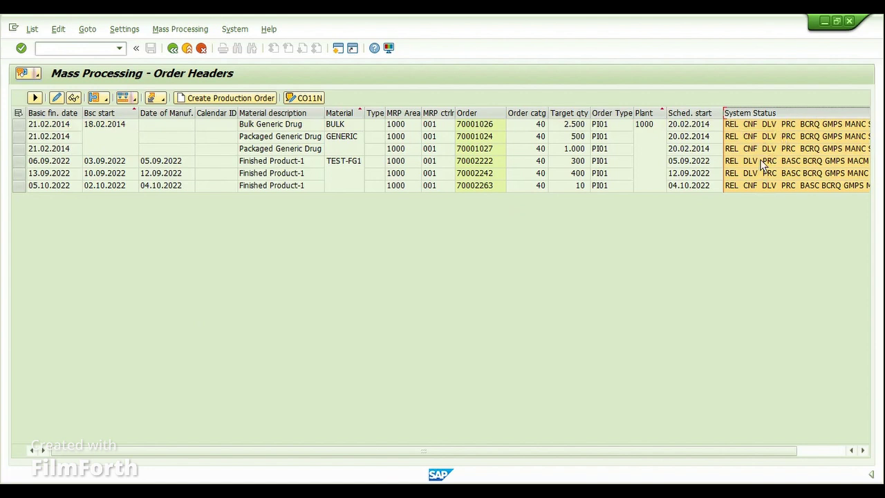
{"action": "left_click_drag", "start_coordinate": [18, 125], "coordinate": [19, 149]}
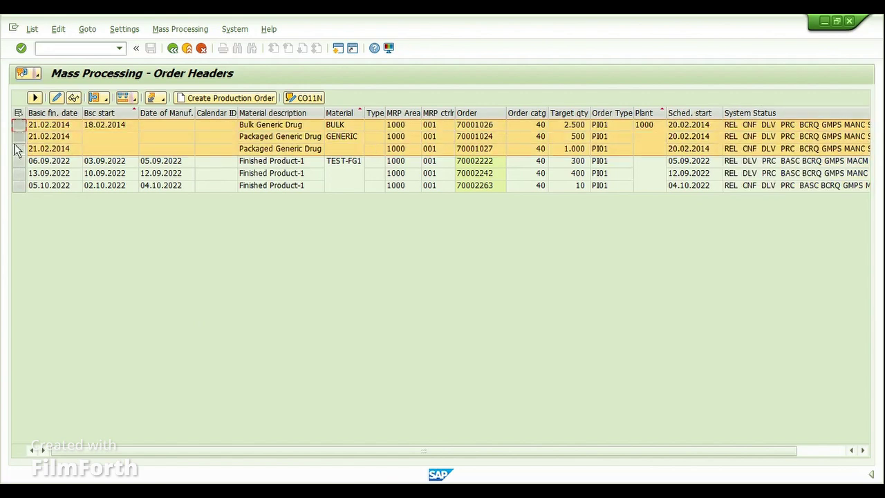
{"action": "left_click", "coordinate": [122, 101]}
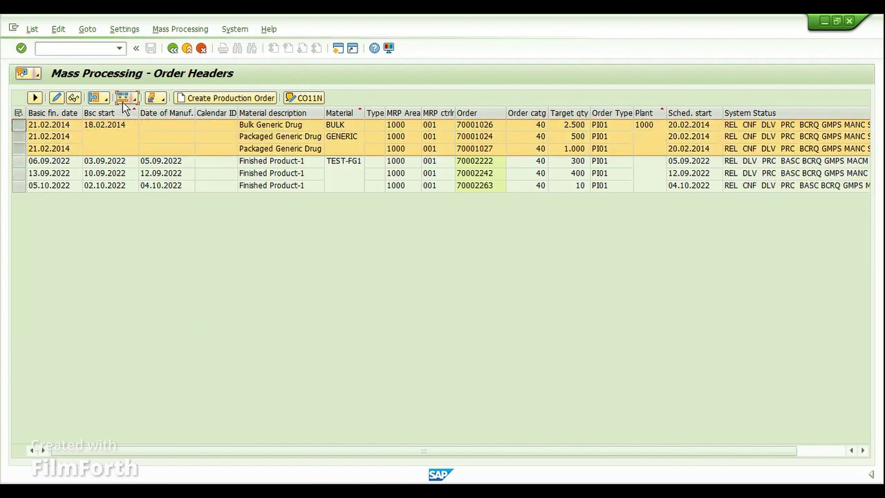
{"action": "left_click", "coordinate": [220, 175]}
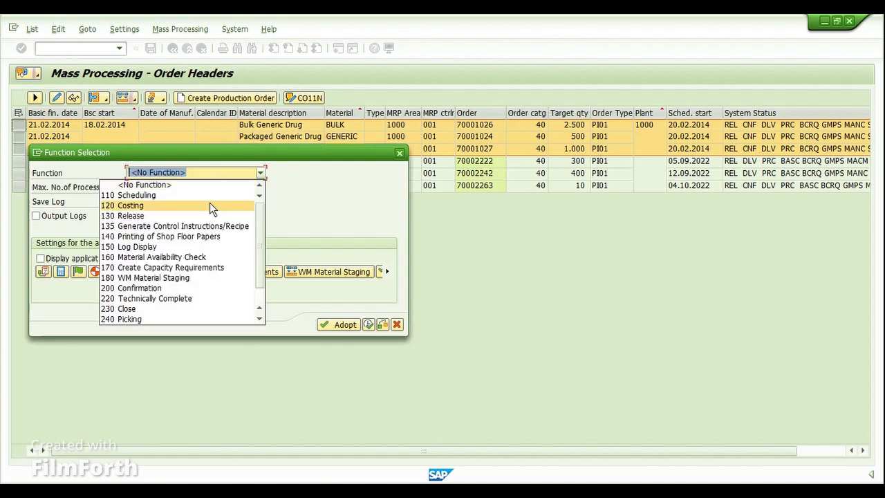
{"action": "left_click", "coordinate": [192, 298]}
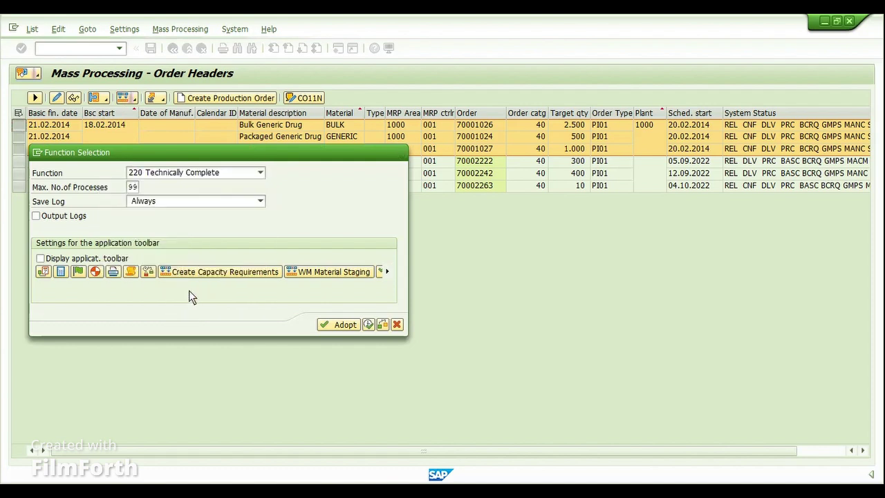
{"action": "left_click", "coordinate": [37, 244]}
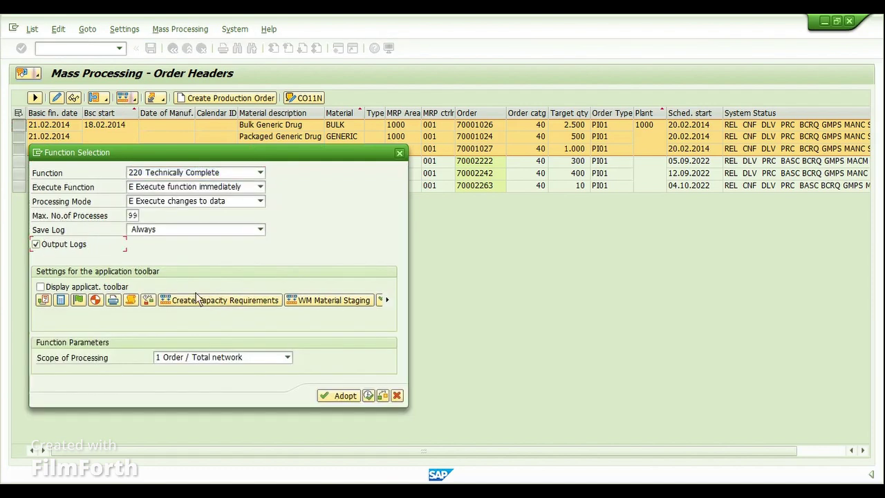
{"action": "left_click", "coordinate": [370, 397]}
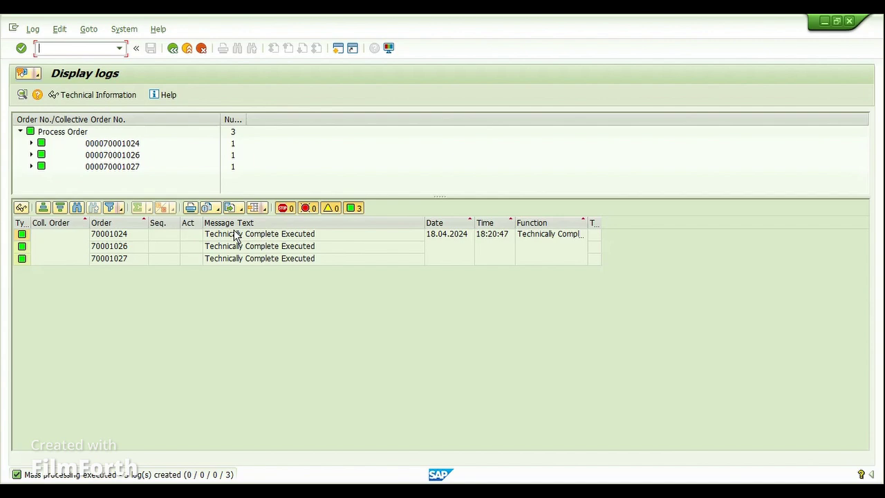
Check the log entries for 70001026 and 70001027, then go back to the list.
{"action": "left_click", "coordinate": [233, 248]}
{"action": "left_click", "coordinate": [231, 258]}
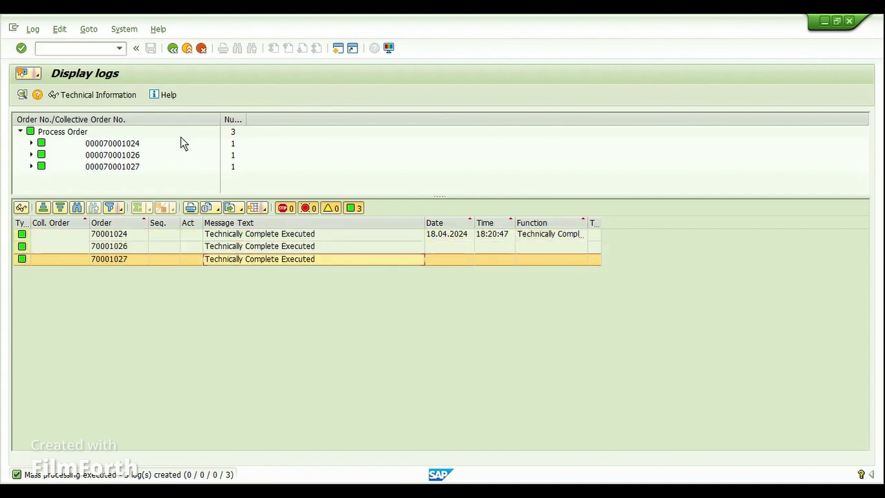
{"action": "left_click", "coordinate": [173, 52]}
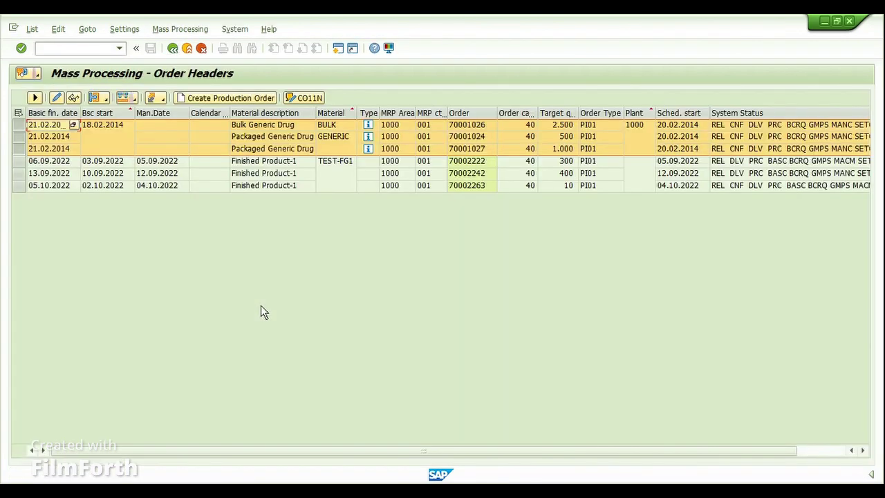
Refresh the order list down to three orders and return to the selection screen.
{"action": "left_click", "coordinate": [32, 29]}
{"action": "left_click", "coordinate": [43, 41]}
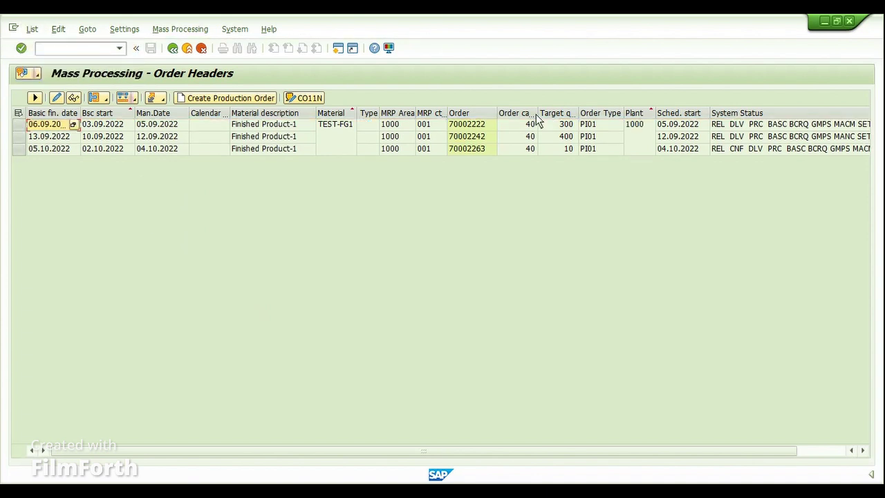
{"action": "left_click", "coordinate": [824, 451]}
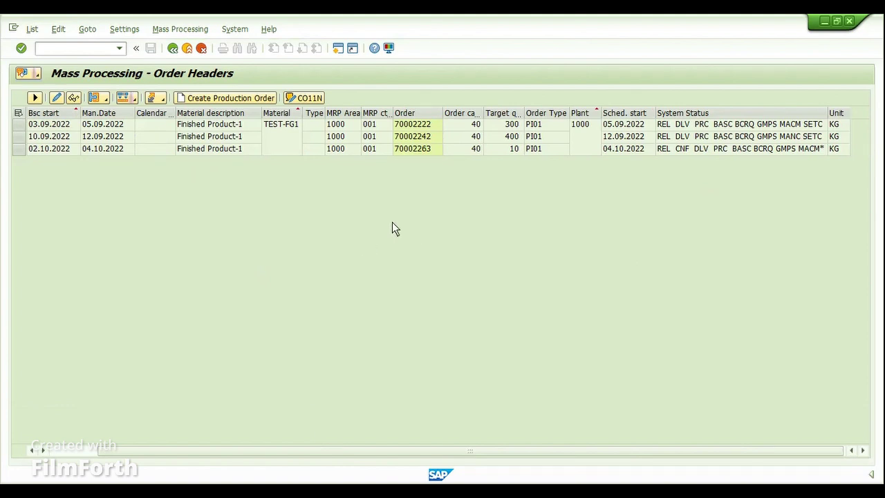
{"action": "key", "text": "F3"}
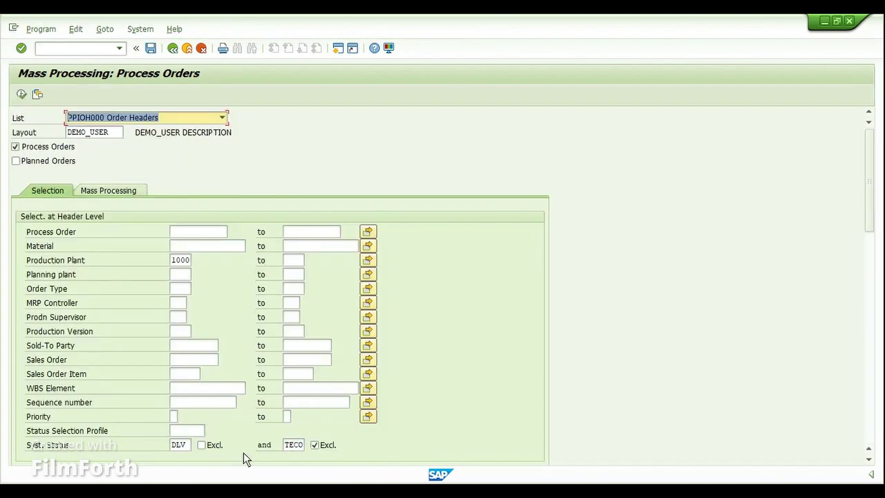
Set the system status criteria to include REL (Released) and exclude DLV (Delivered).
{"action": "left_click", "coordinate": [184, 444]}
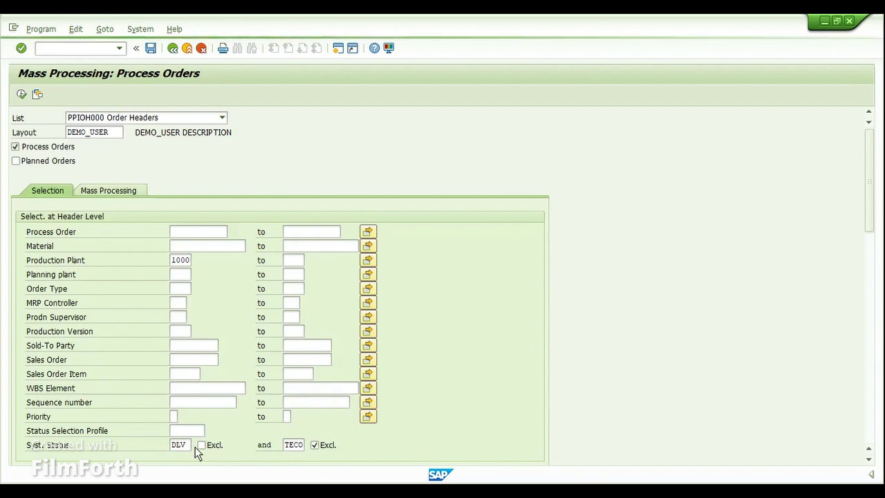
{"action": "left_click", "coordinate": [195, 446]}
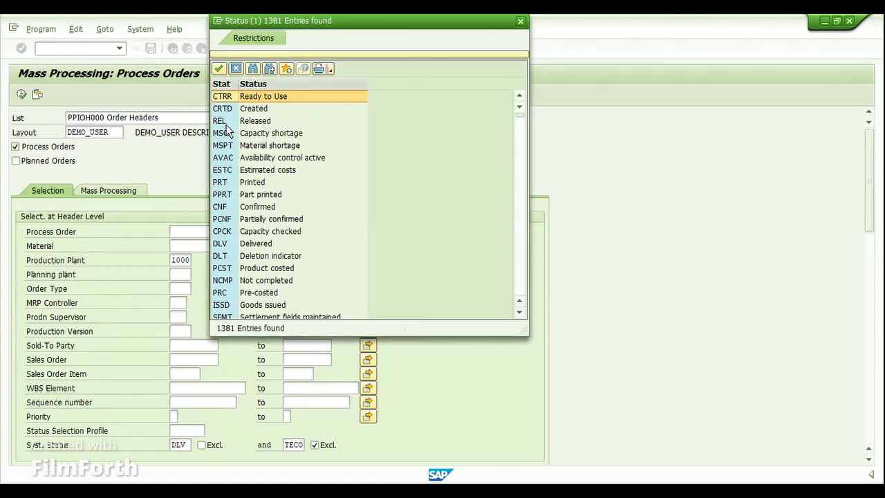
{"action": "left_click", "coordinate": [225, 122]}
{"action": "double_click", "coordinate": [225, 123]}
{"action": "left_click", "coordinate": [292, 447]}
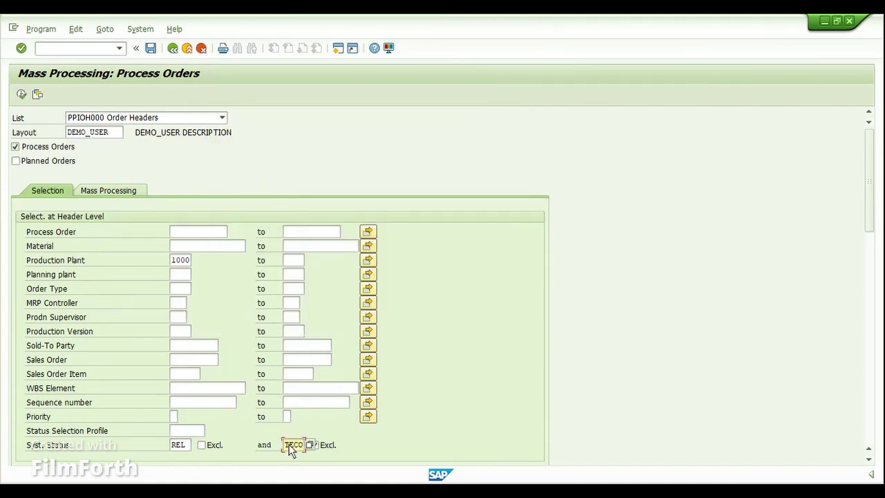
{"action": "left_click", "coordinate": [310, 446]}
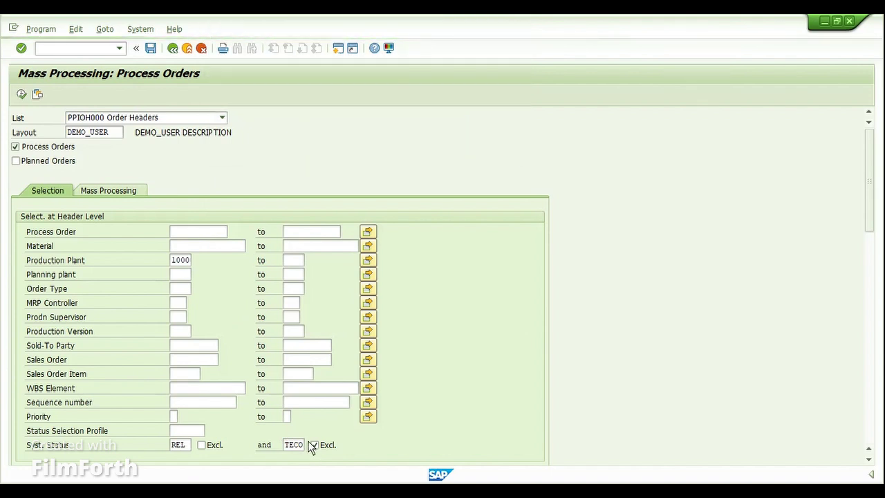
{"action": "left_click", "coordinate": [308, 443]}
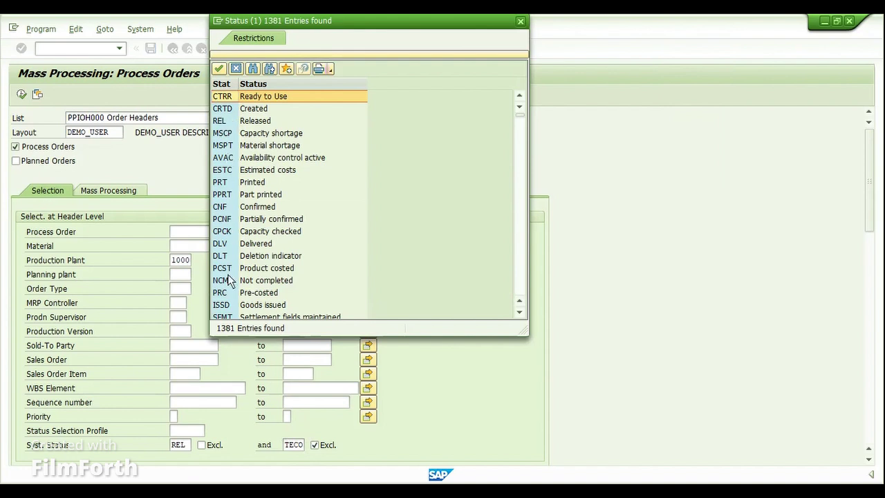
{"action": "left_click", "coordinate": [224, 246]}
{"action": "double_click", "coordinate": [224, 247]}
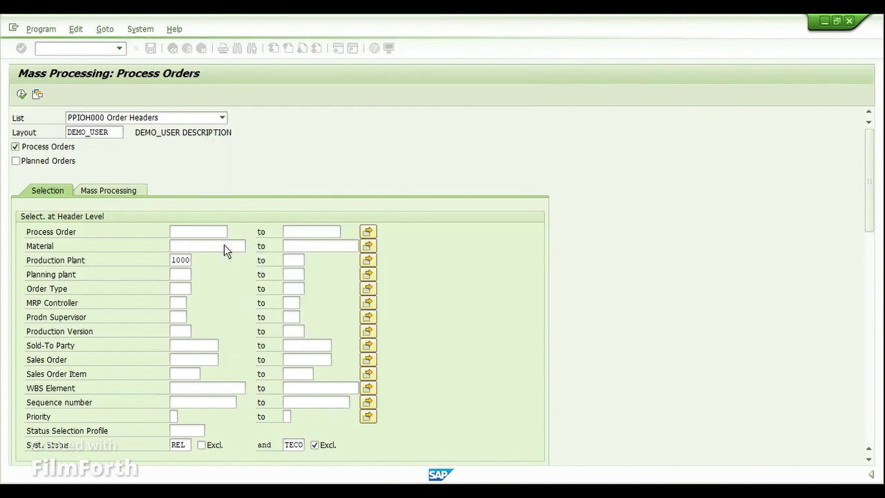
{"action": "left_click", "coordinate": [327, 449]}
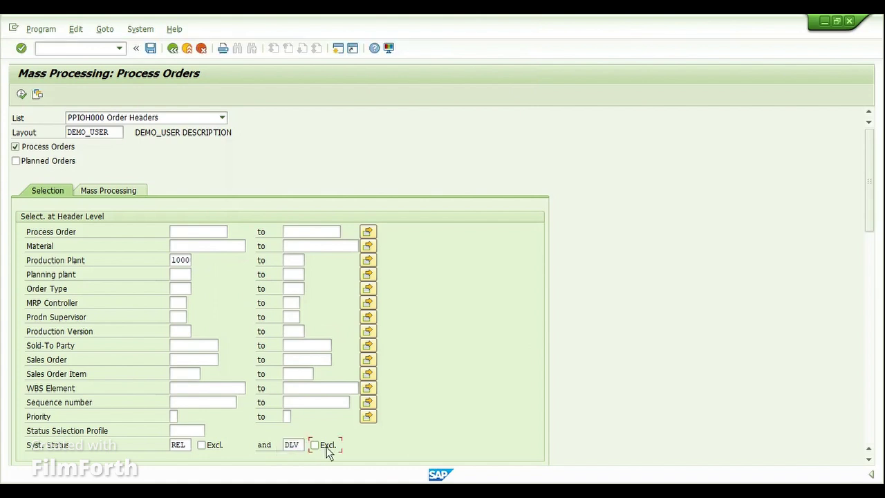
{"action": "left_click", "coordinate": [321, 448]}
Run 200 Confirmation with output logs on the first four orders, then select order 70002002's actual-cost error.
{"action": "left_click", "coordinate": [22, 95]}
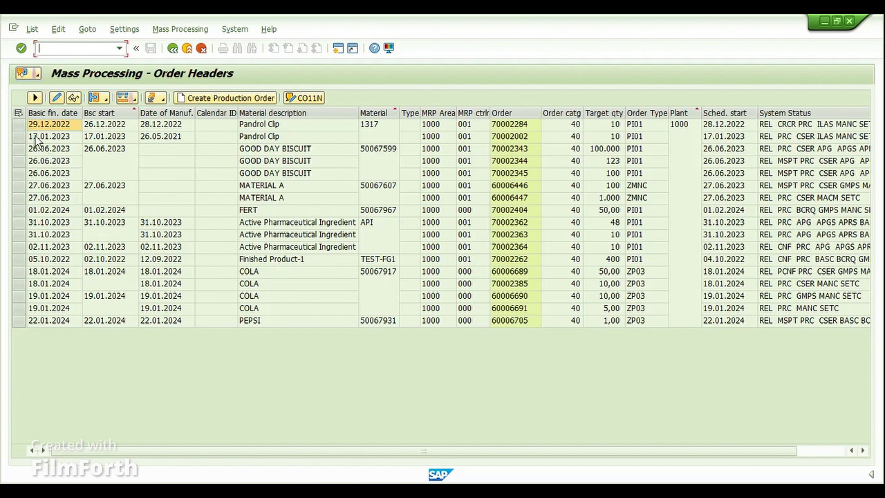
{"action": "left_click_drag", "start_coordinate": [19, 124], "coordinate": [19, 160]}
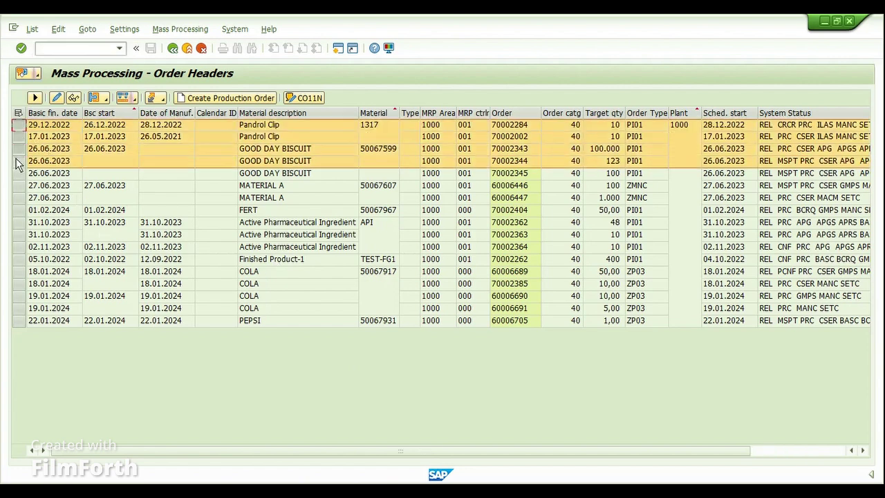
{"action": "left_click", "coordinate": [123, 97]}
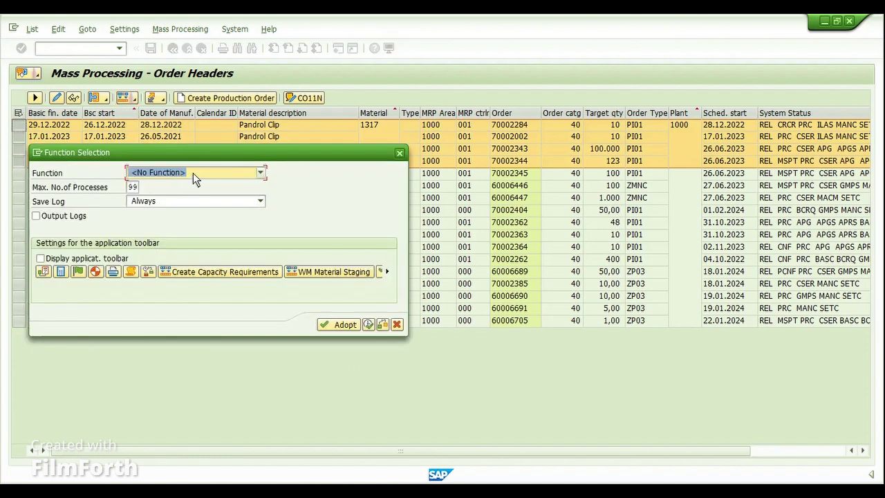
{"action": "left_click", "coordinate": [193, 173]}
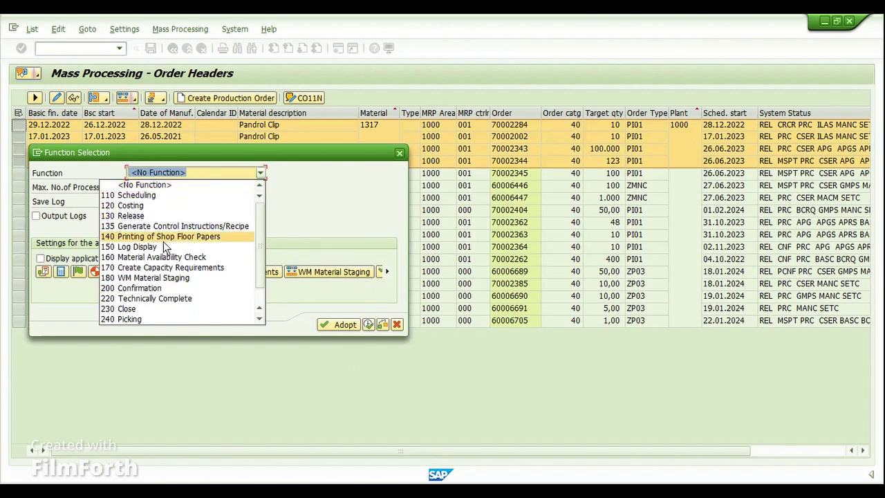
{"action": "left_click", "coordinate": [159, 291]}
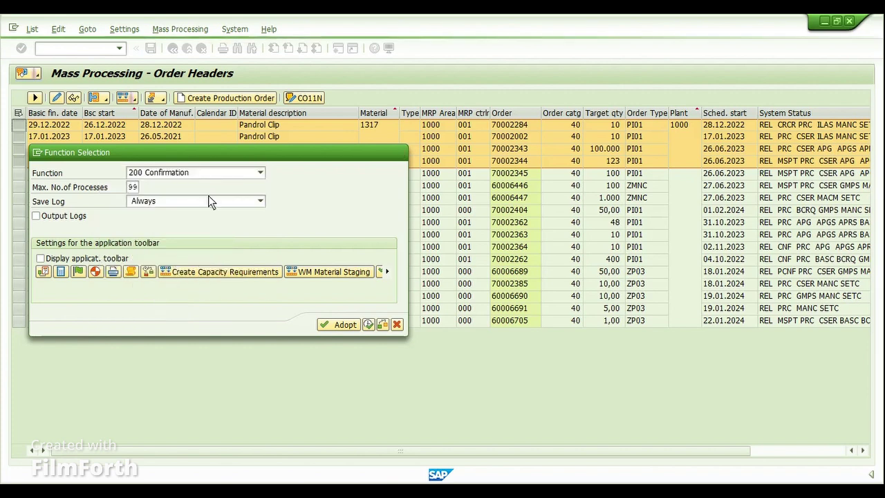
{"action": "left_click", "coordinate": [74, 232]}
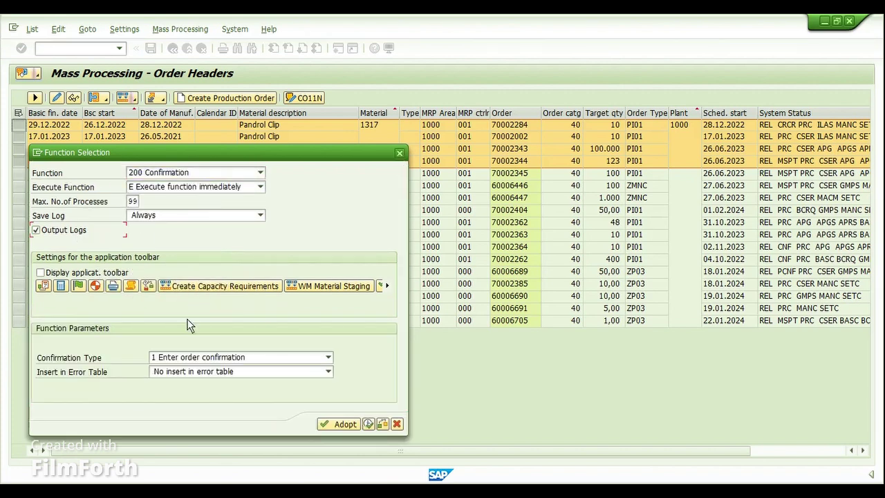
{"action": "left_click", "coordinate": [367, 424]}
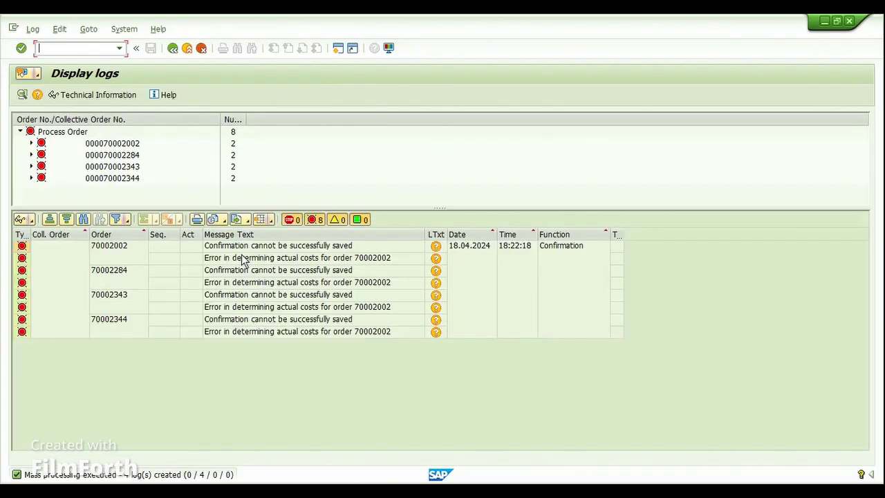
{"action": "left_click", "coordinate": [242, 259]}
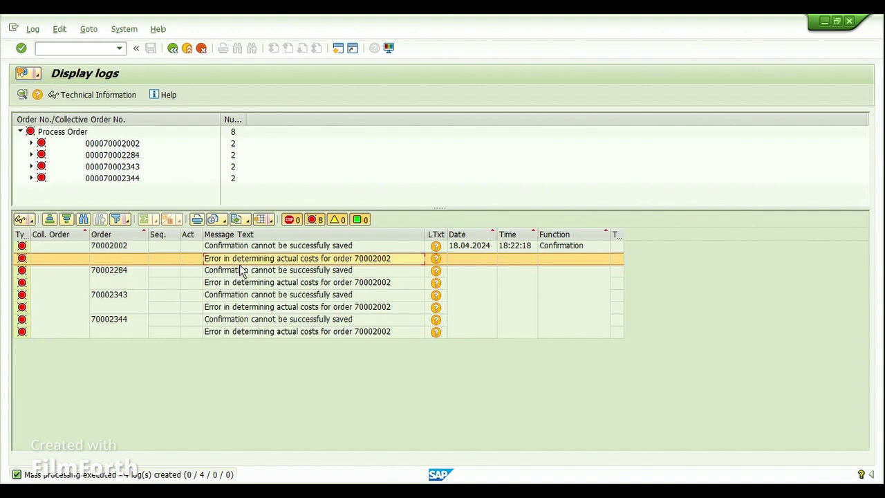
Read the actual-cost error's long text, then start confirmation entry in a new session via /oco.
{"action": "left_click", "coordinate": [436, 259]}
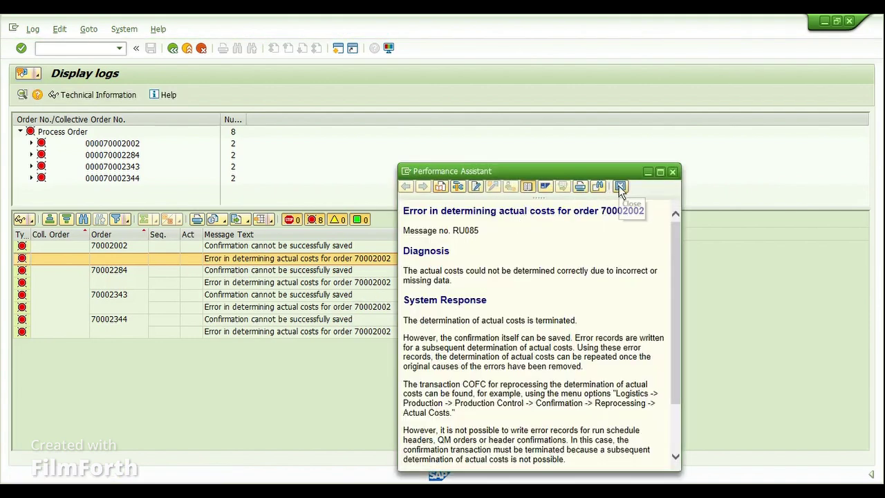
{"action": "left_click", "coordinate": [620, 186]}
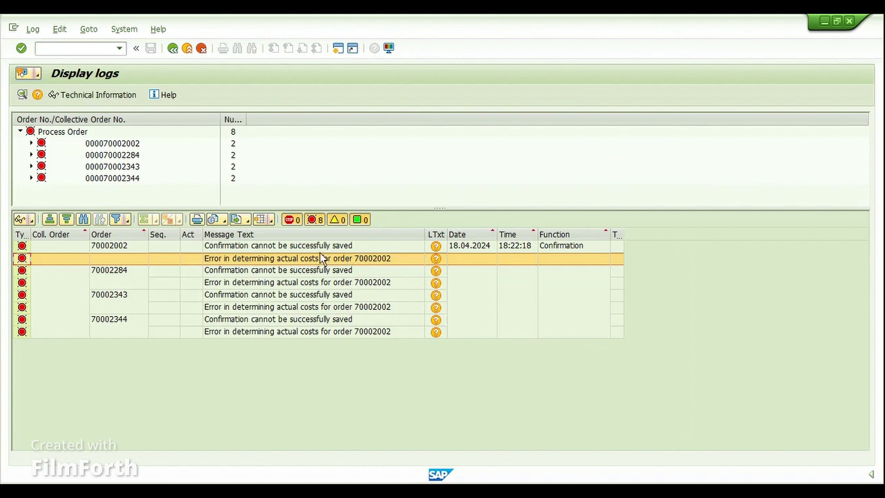
{"action": "left_click", "coordinate": [361, 260]}
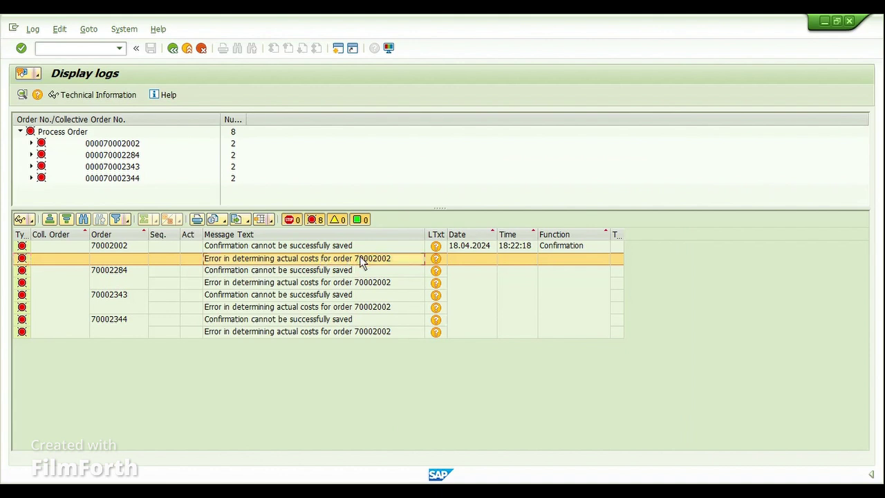
{"action": "type", "text": "/ocor6n"}
{"action": "key", "text": "Return"}
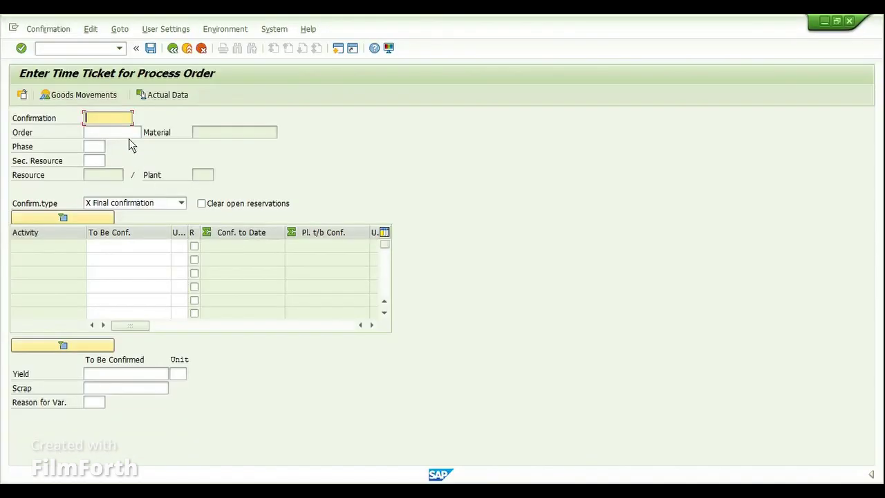
Look up order 70002002 in the Display logs window and return to the time ticket.
{"action": "left_click", "coordinate": [124, 132]}
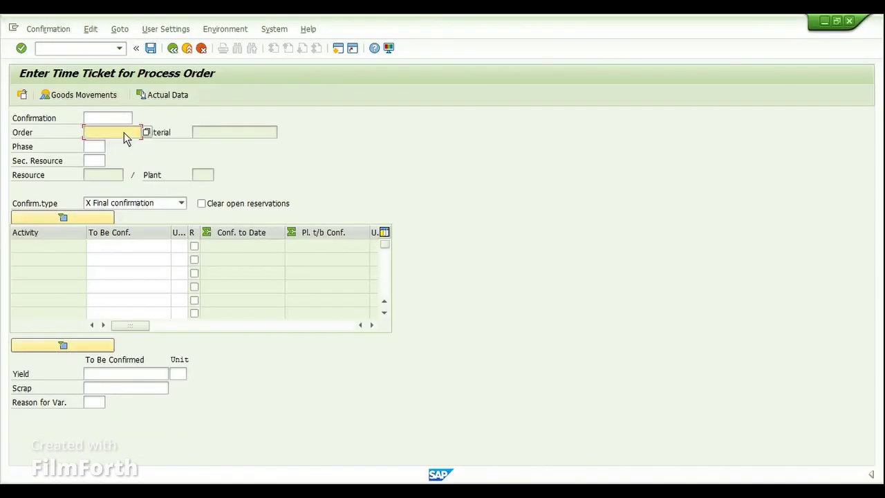
{"action": "type", "text": "7000"}
{"action": "left_click", "coordinate": [332, 493]}
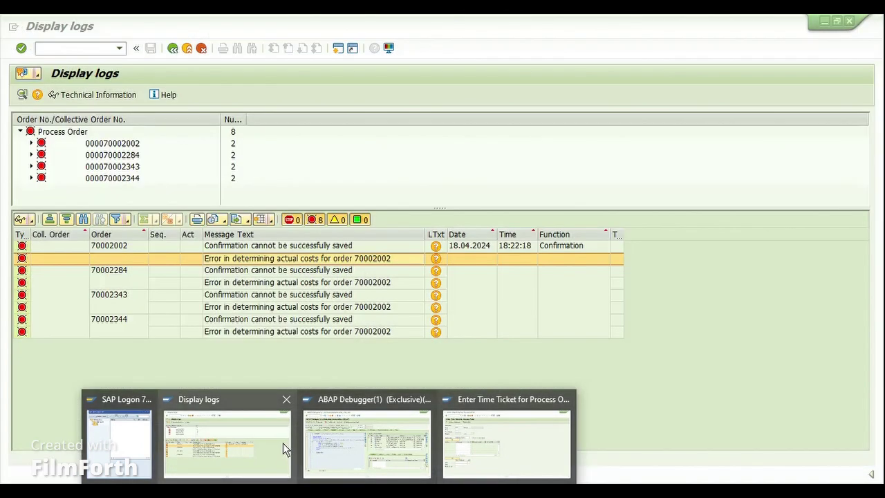
{"action": "left_click", "coordinate": [283, 444]}
{"action": "left_click", "coordinate": [124, 145]}
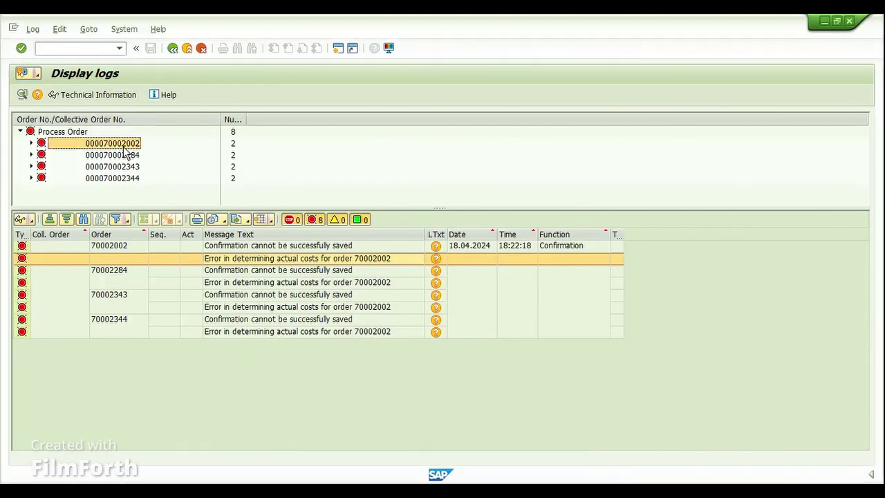
{"action": "left_click", "coordinate": [332, 493]}
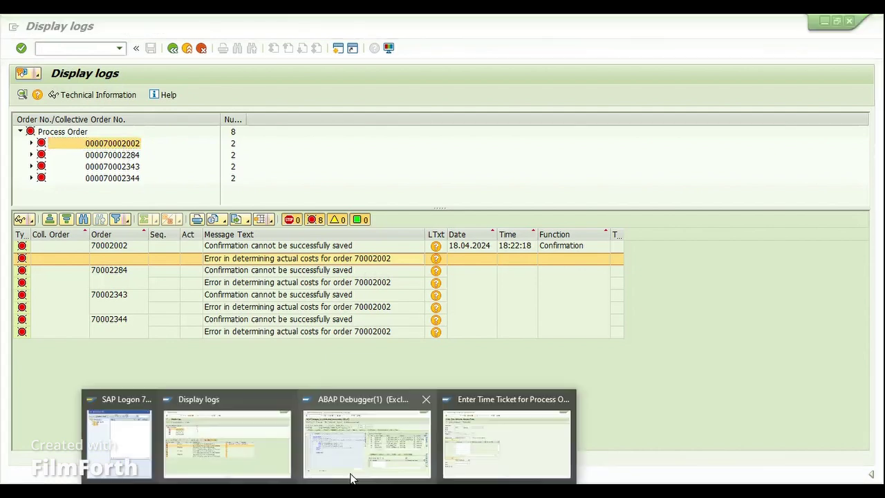
{"action": "left_click", "coordinate": [489, 419]}
Enter order 70002002, accept the proposed yield of 10 PC, and save the confirmation.
{"action": "key", "text": "shift+Home"}
{"action": "key", "text": "BackSpace"}
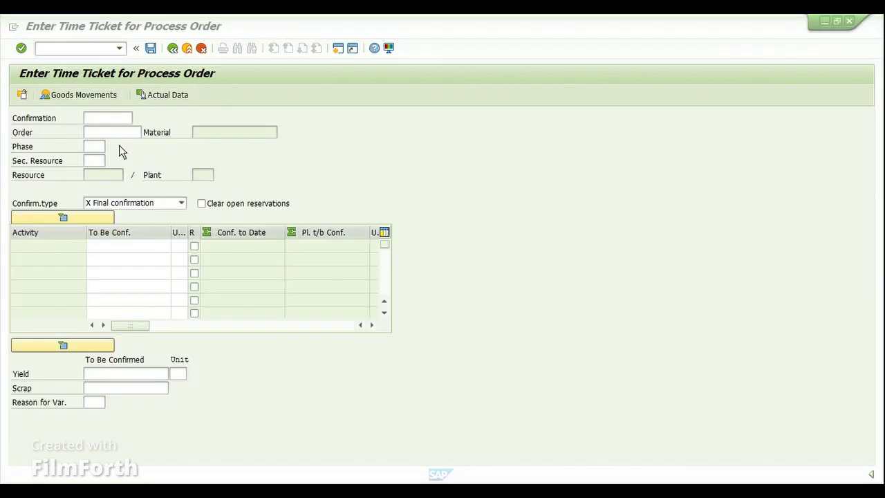
{"action": "key", "text": "BackSpace"}
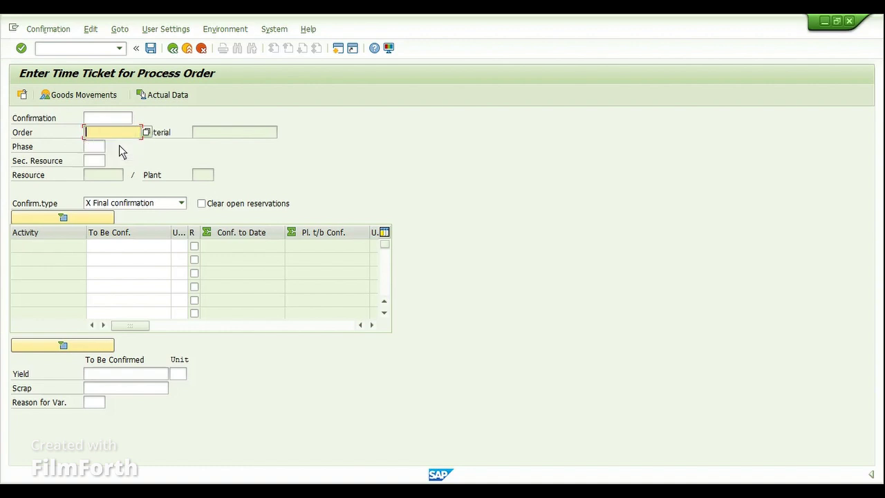
{"action": "type", "text": "70002002"}
{"action": "key", "text": "Return"}
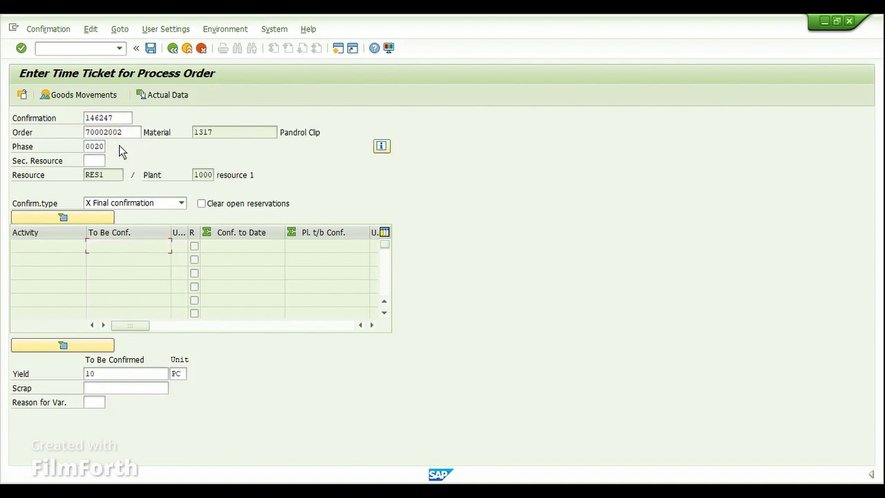
{"action": "key", "text": "Return"}
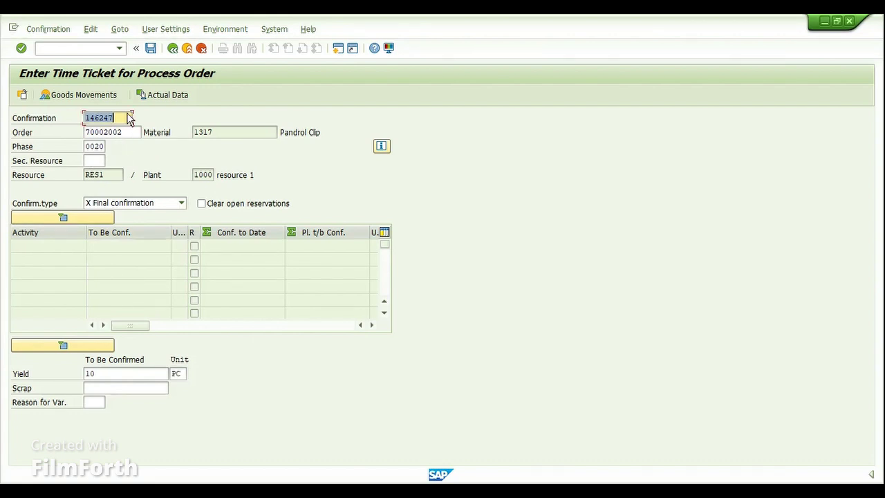
{"action": "left_click", "coordinate": [148, 50]}
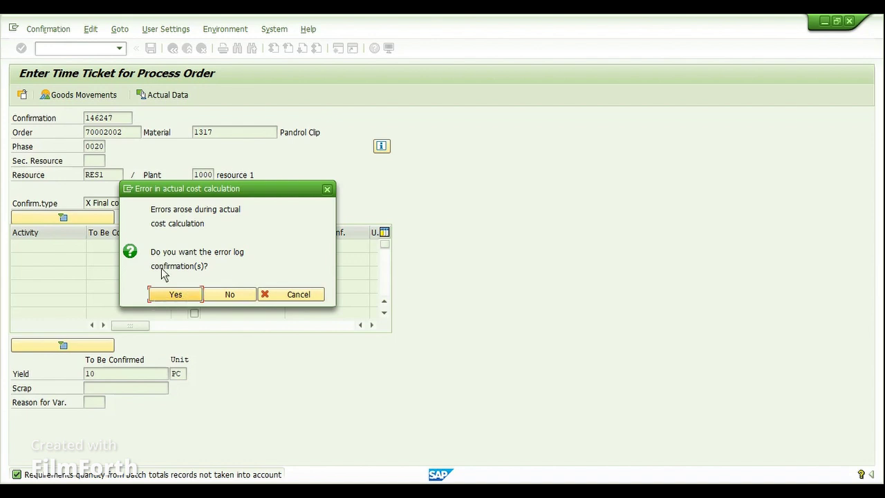
Display the confirmation error log and mark the work center 1000 / RES1 cost center error.
{"action": "left_click", "coordinate": [185, 295]}
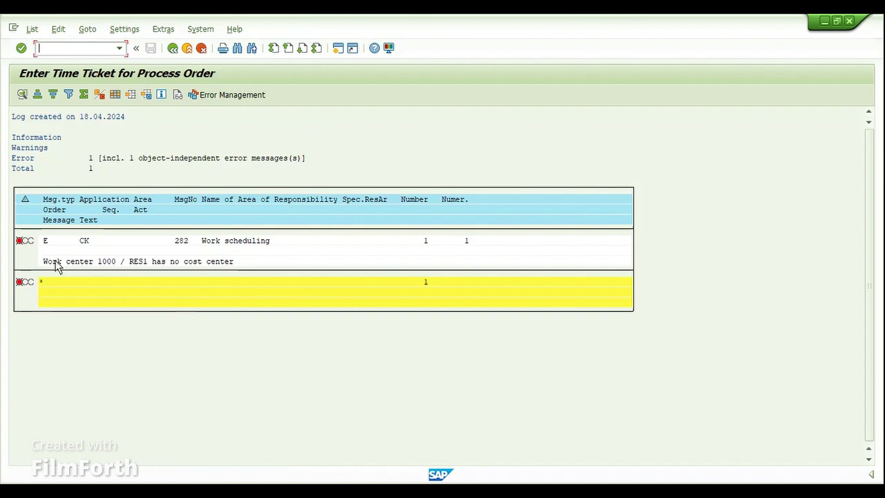
{"action": "left_click_drag", "start_coordinate": [53, 263], "coordinate": [238, 267]}
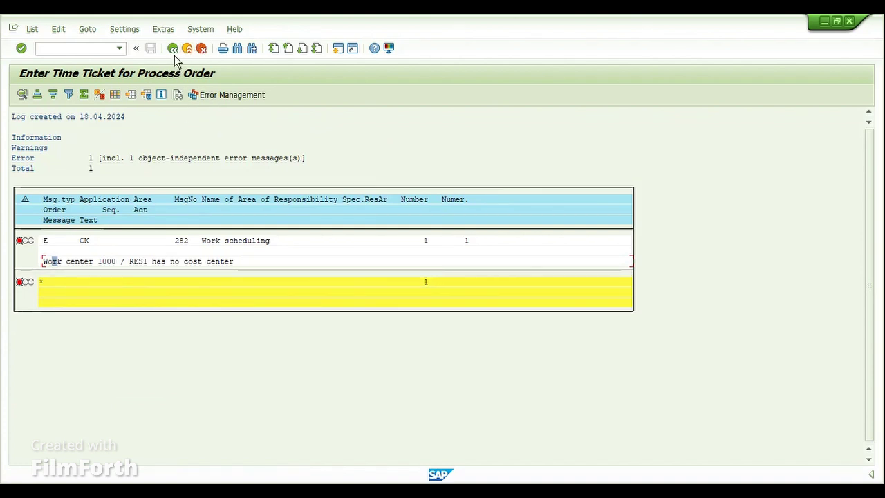
{"action": "left_click", "coordinate": [328, 492]}
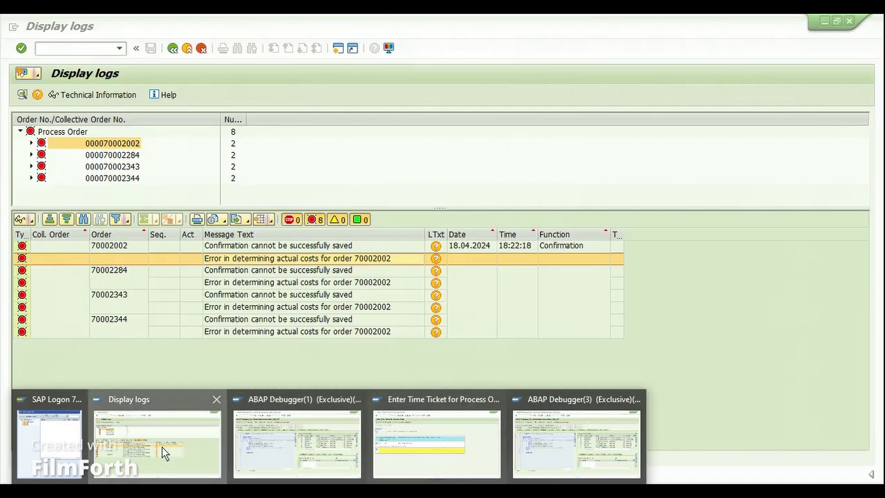
Return from the logs to the order list and select mass function 170 Create Capacity Requirements.
{"action": "left_click", "coordinate": [162, 447]}
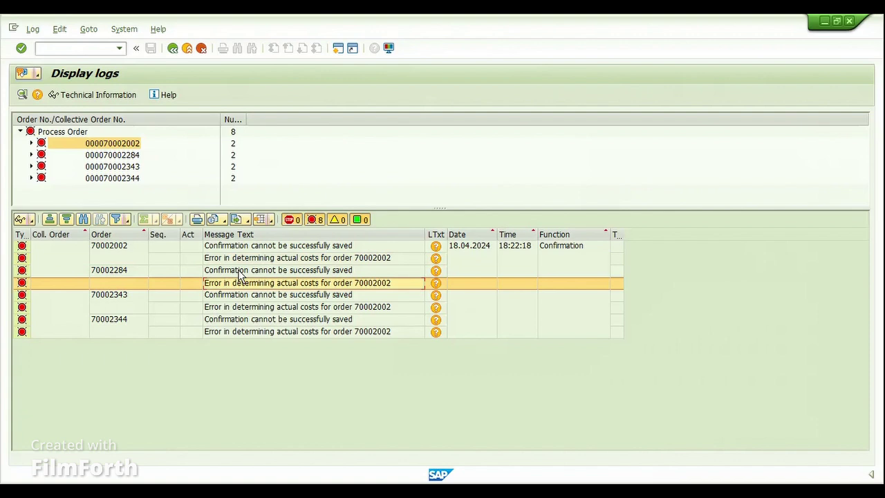
{"action": "left_click", "coordinate": [172, 48]}
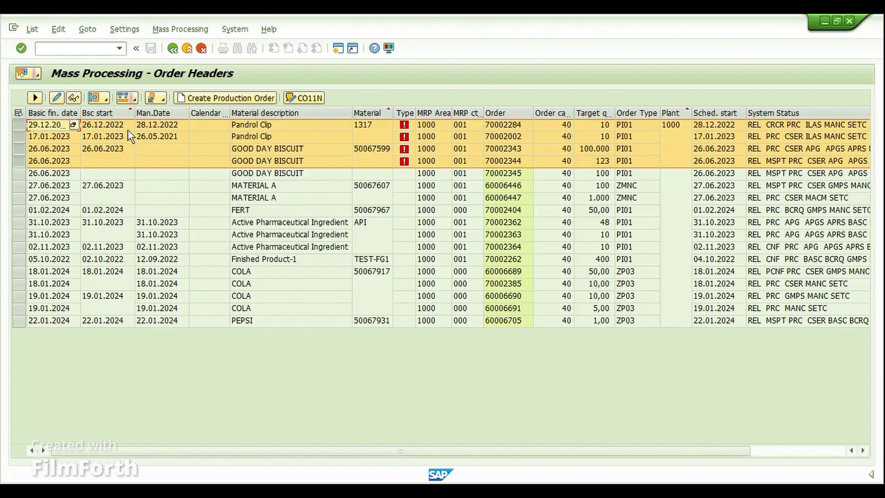
{"action": "left_click", "coordinate": [122, 101]}
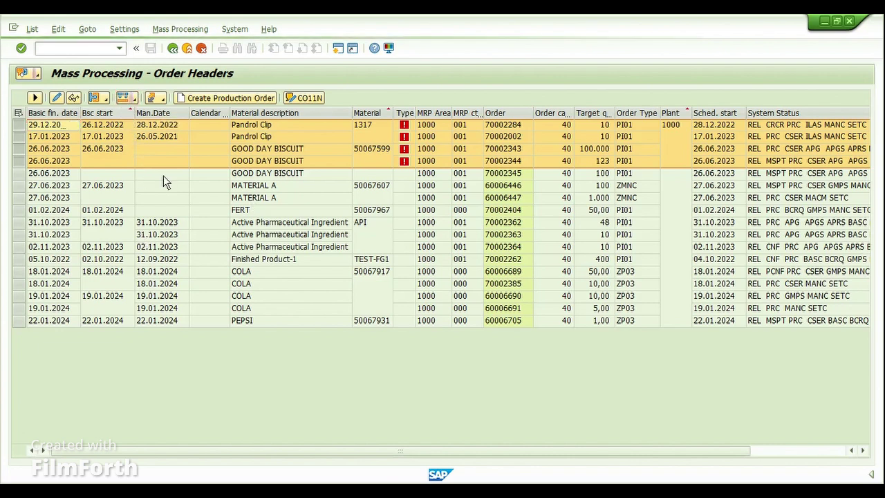
{"action": "left_click", "coordinate": [260, 172]}
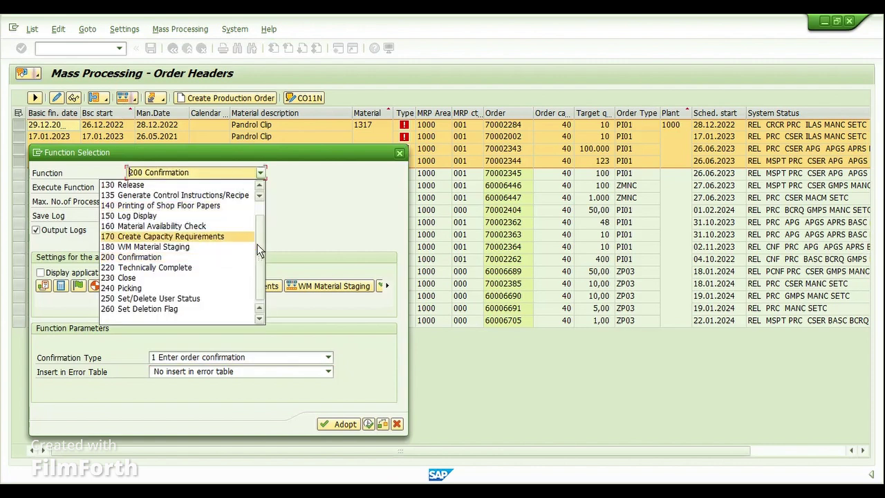
{"action": "scroll", "coordinate": [255, 282], "scroll_direction": "up", "scroll_amount": 3}
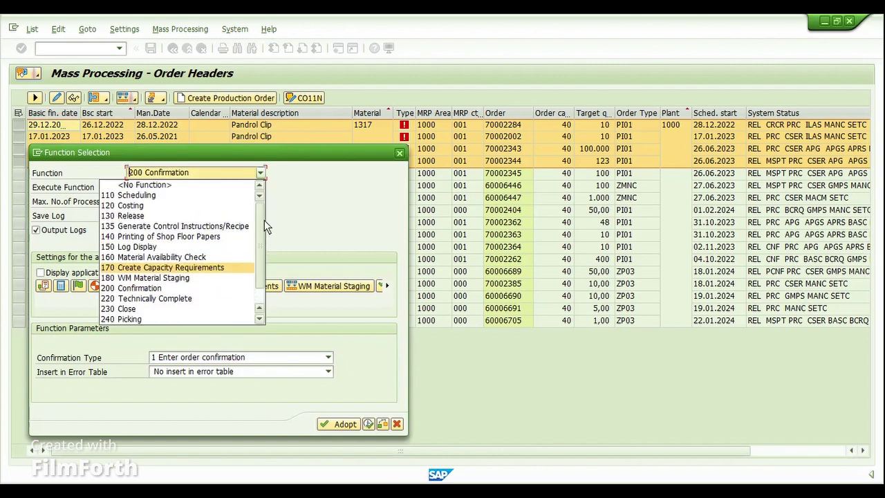
{"action": "scroll", "coordinate": [264, 220], "scroll_direction": "down", "scroll_amount": 3}
{"action": "key", "text": "Return"}
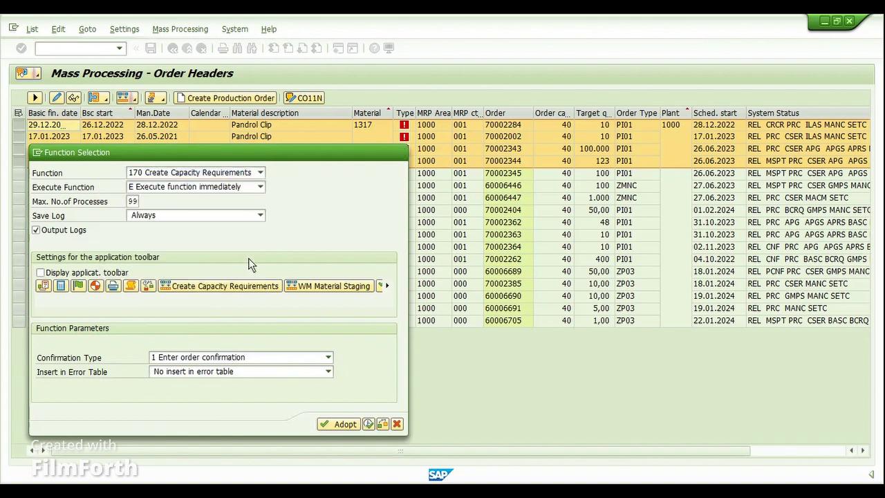
{"action": "left_click", "coordinate": [260, 173]}
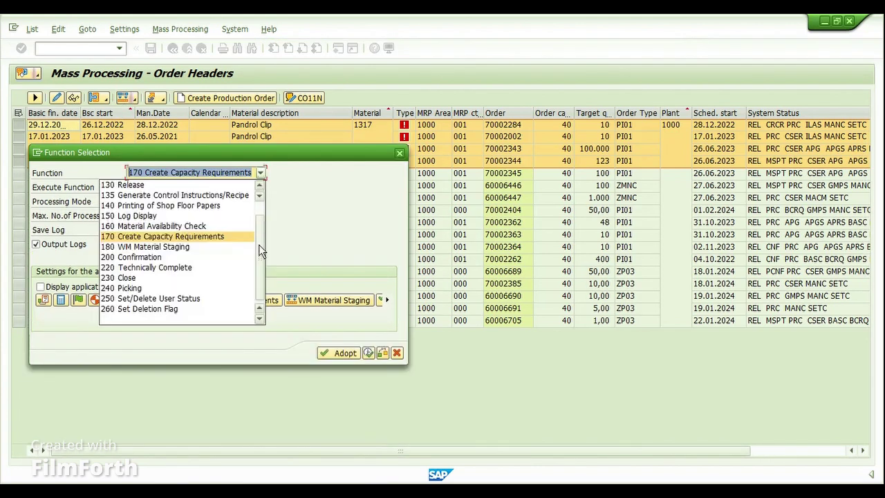